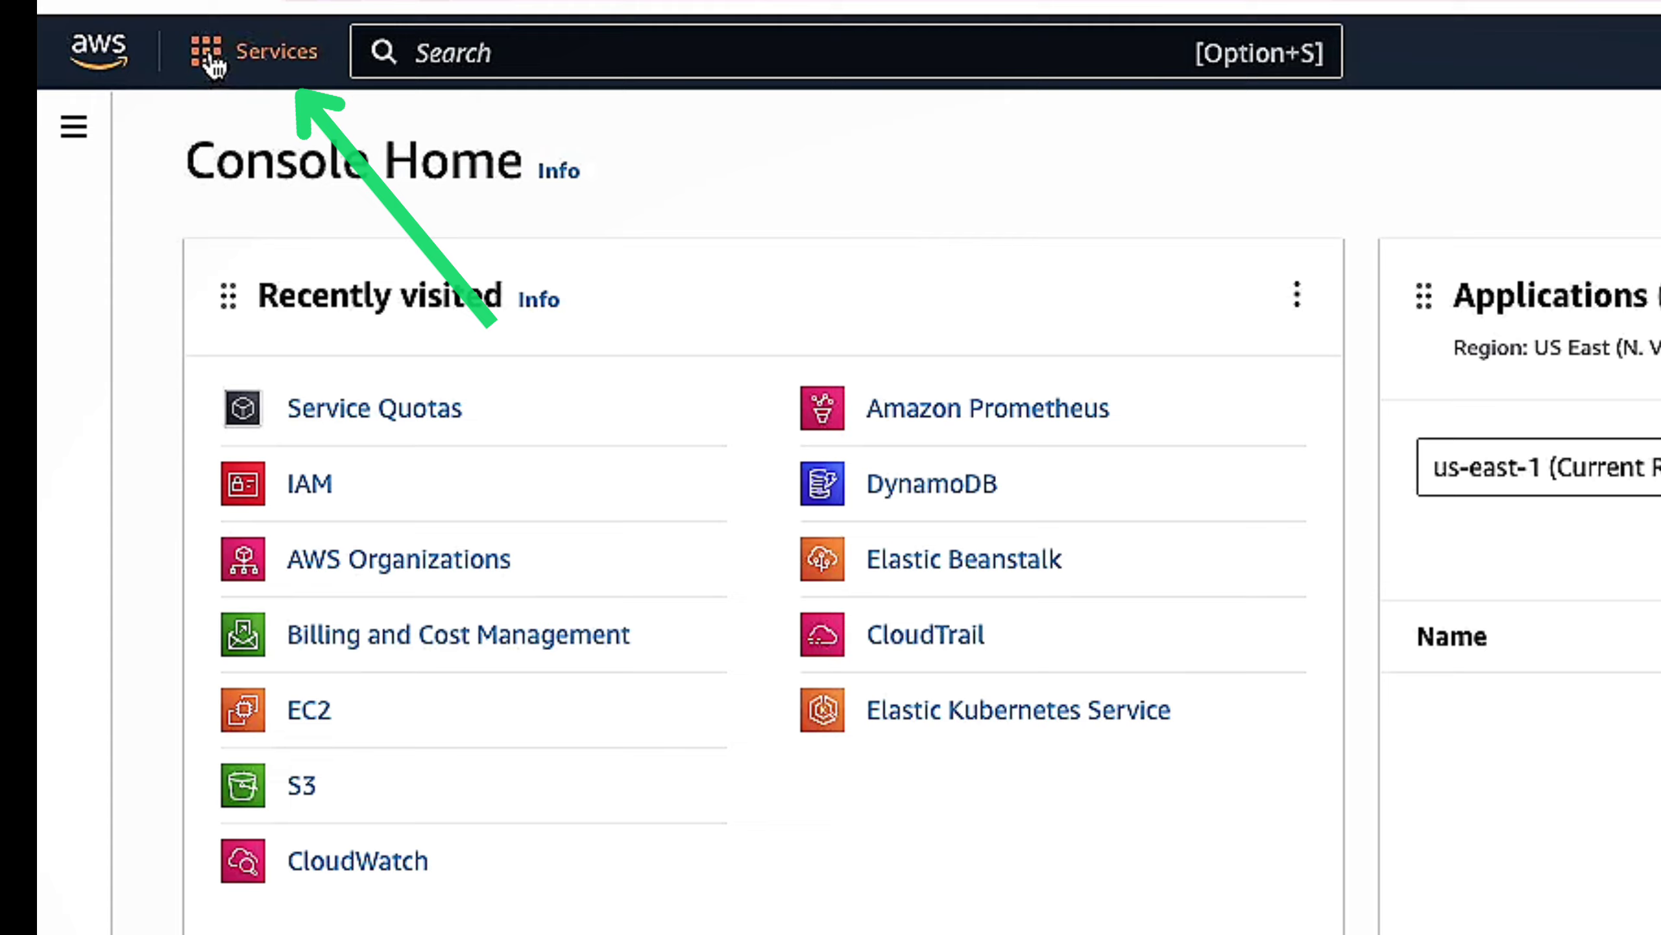
Open the full list of AWS service categories and examine the services offered under Compute.
click(211, 64)
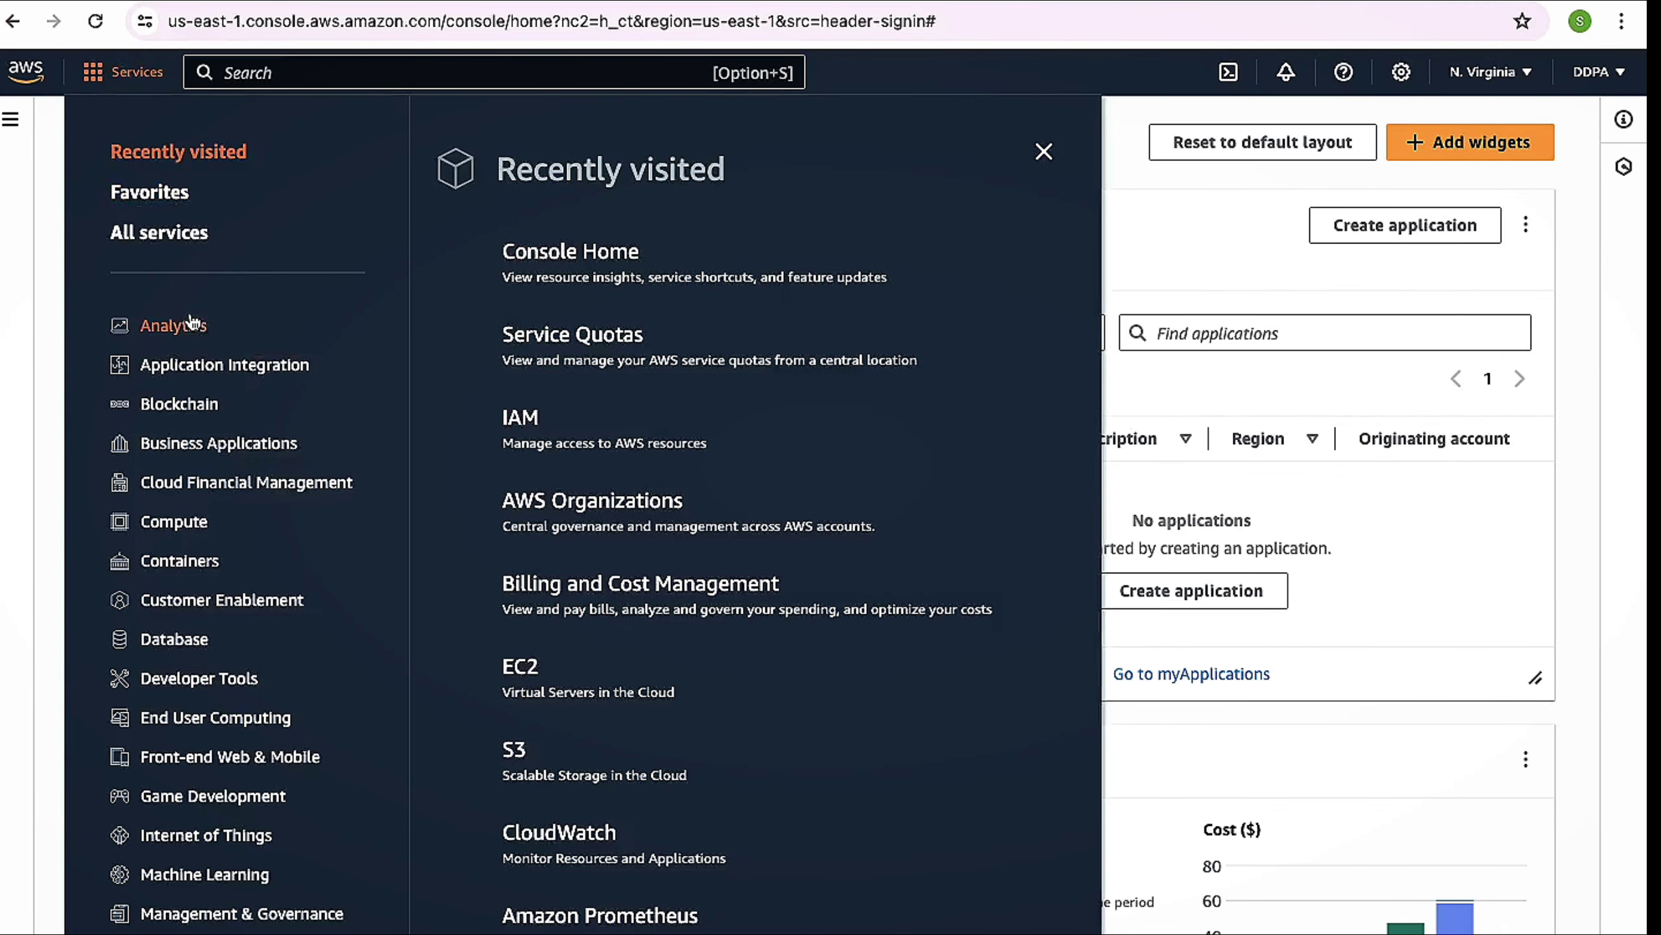
scroll(189, 321, down, 3)
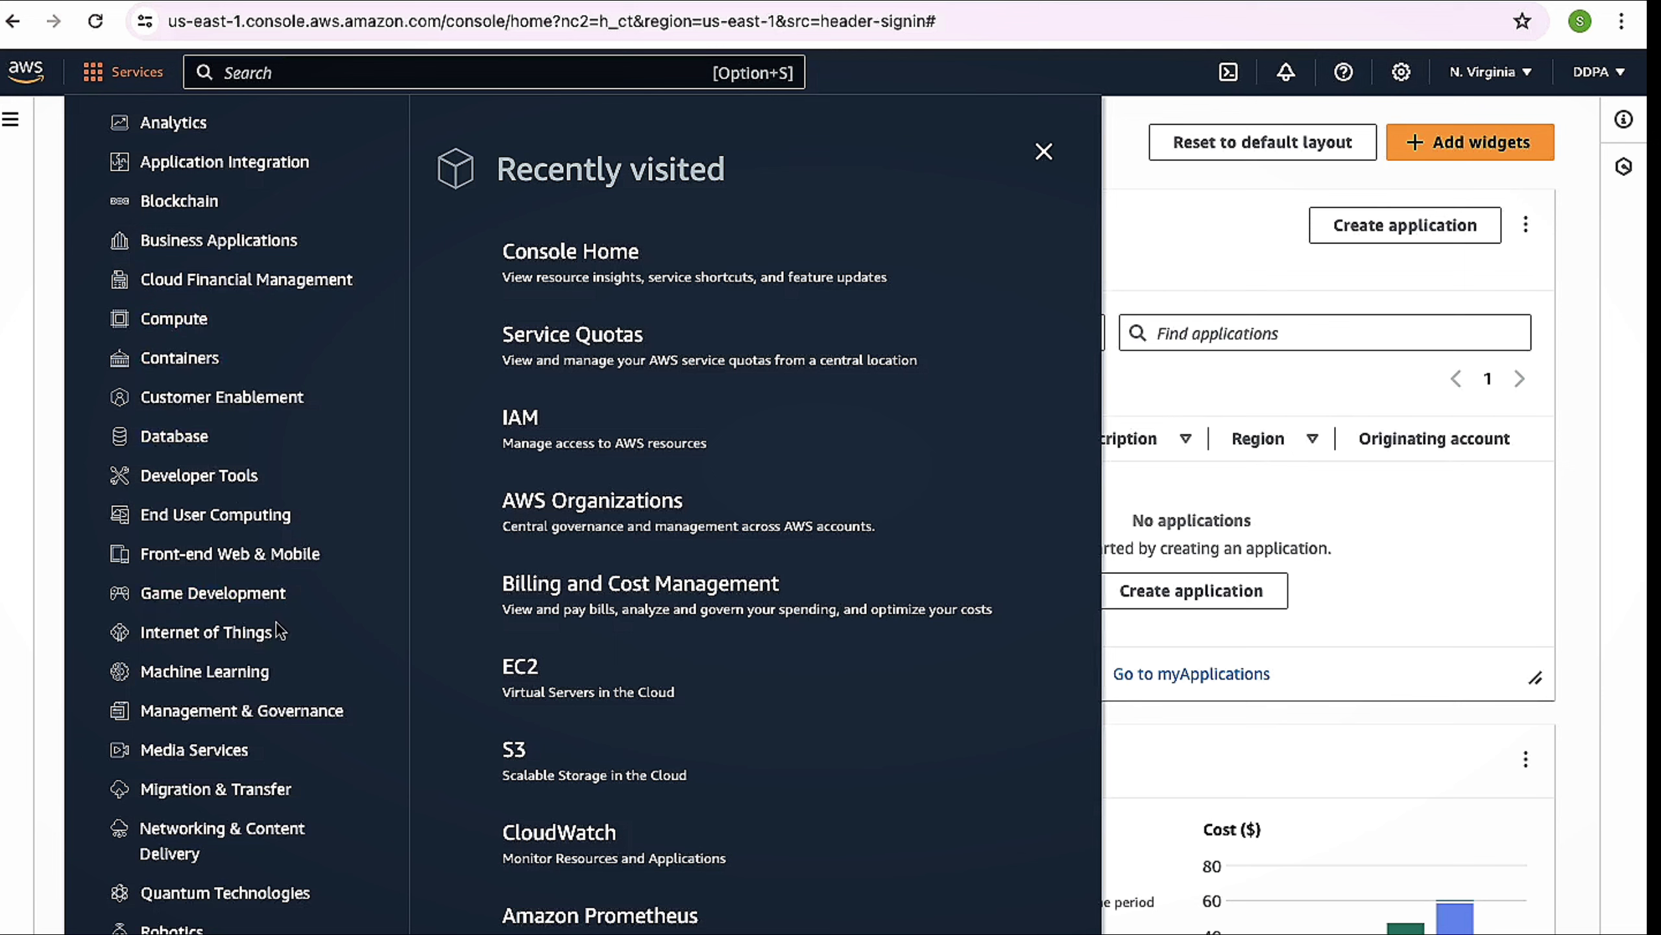
scroll(252, 712, down, 2)
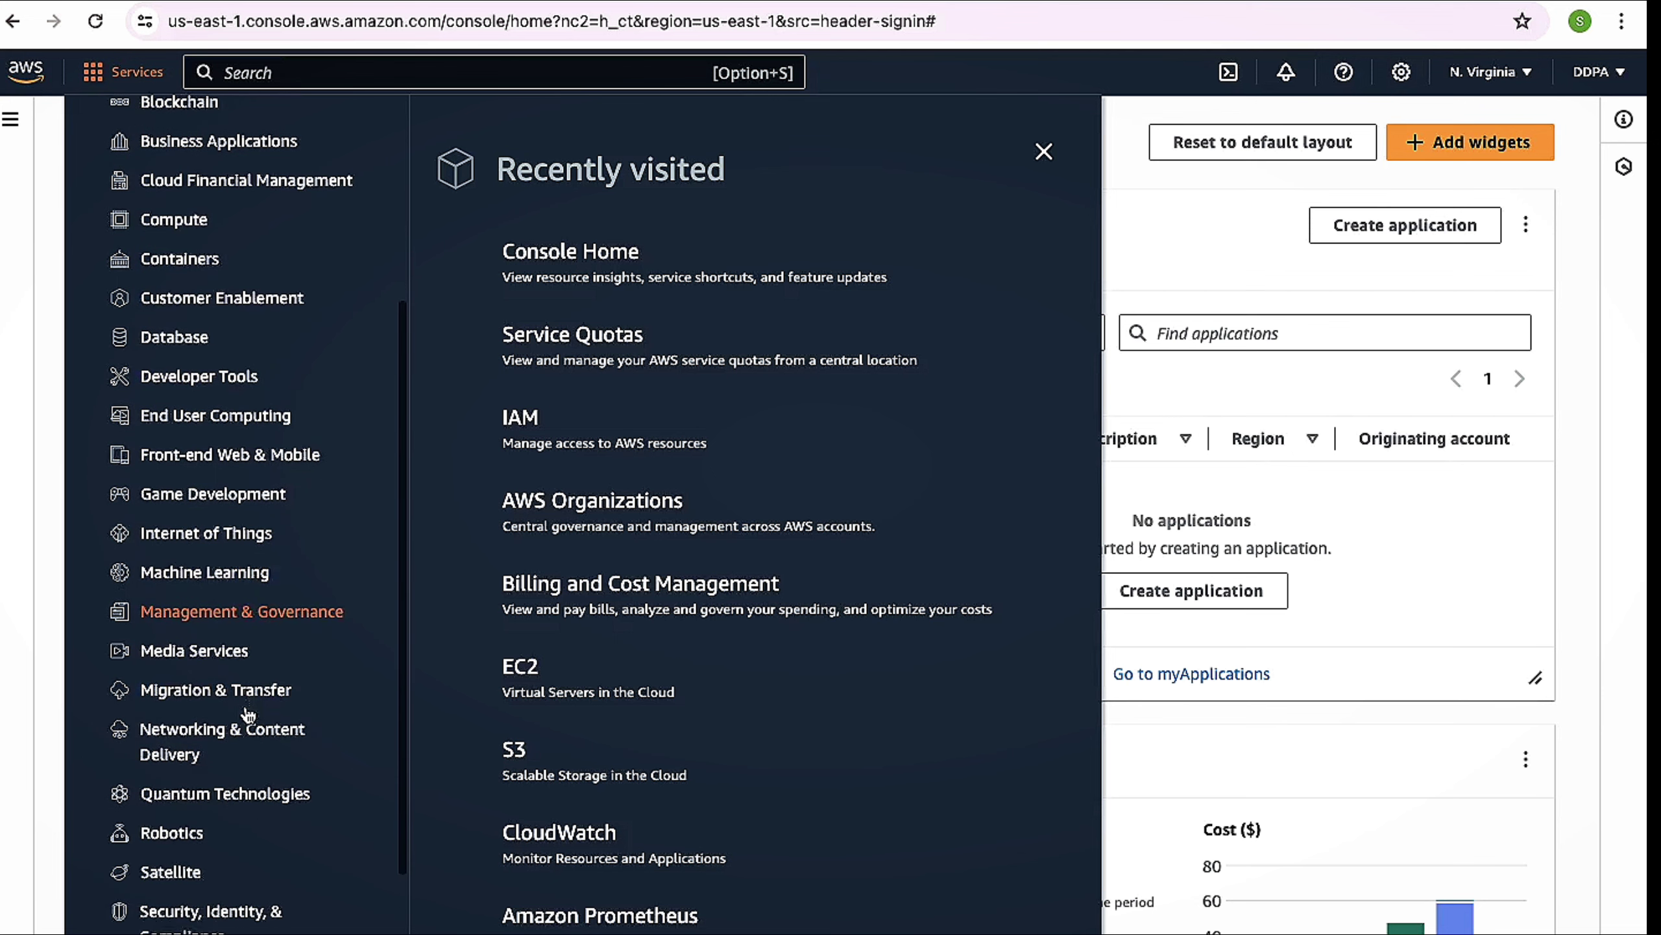
scroll(249, 713, up, 4)
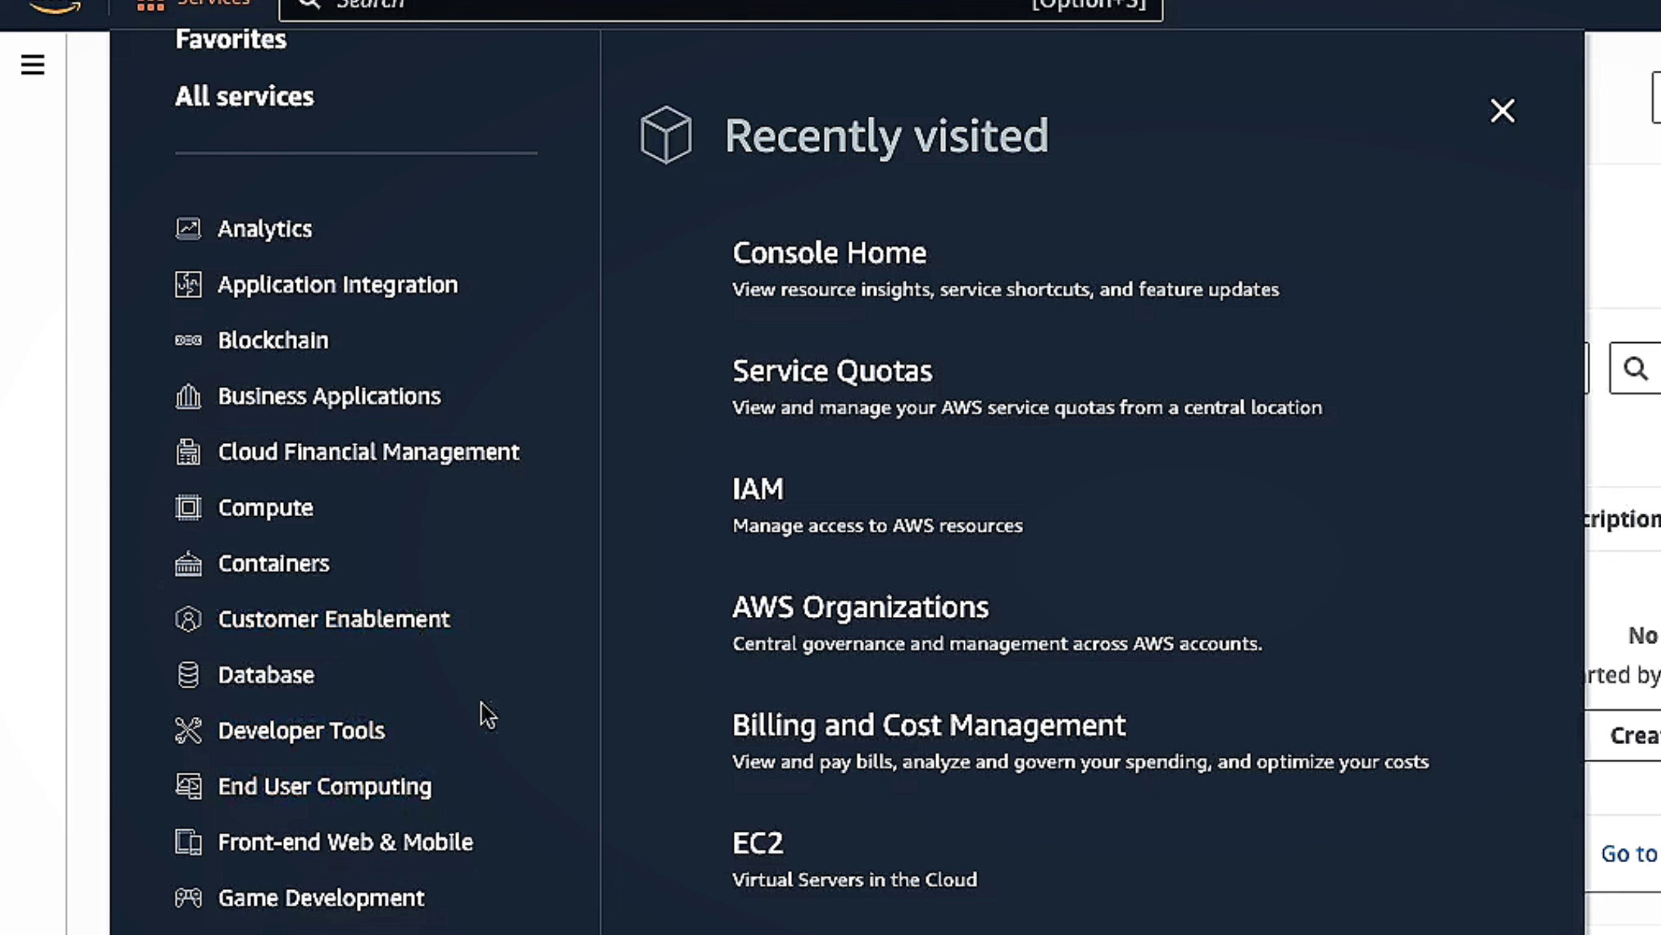
click(272, 524)
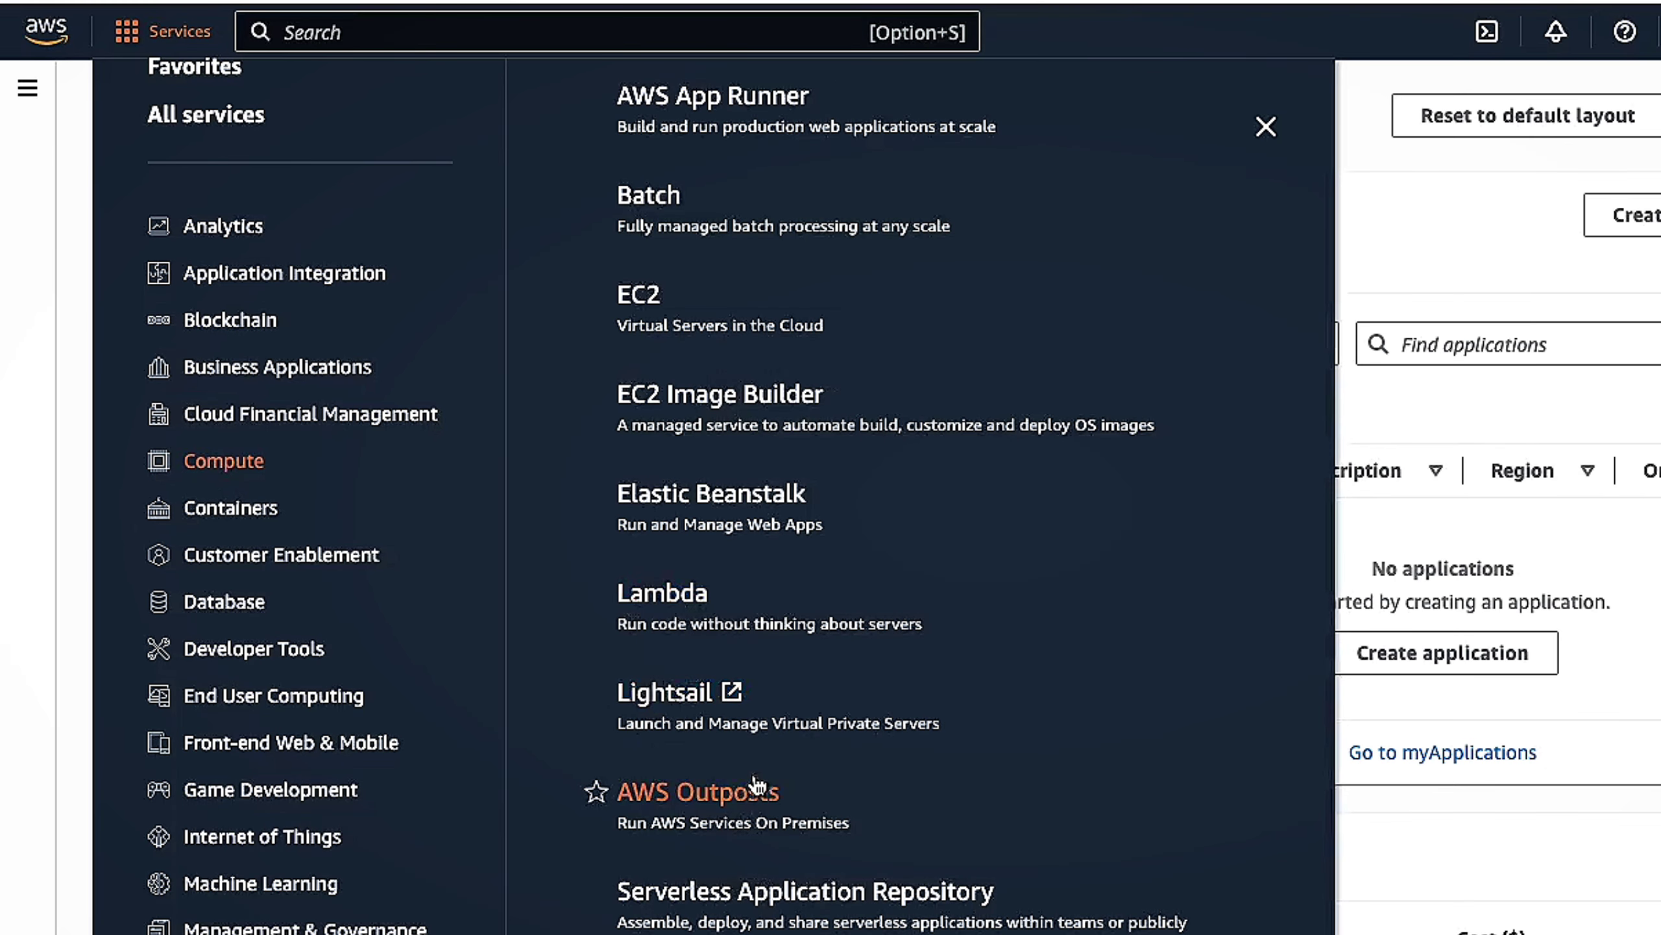
scroll(753, 798, down, 2)
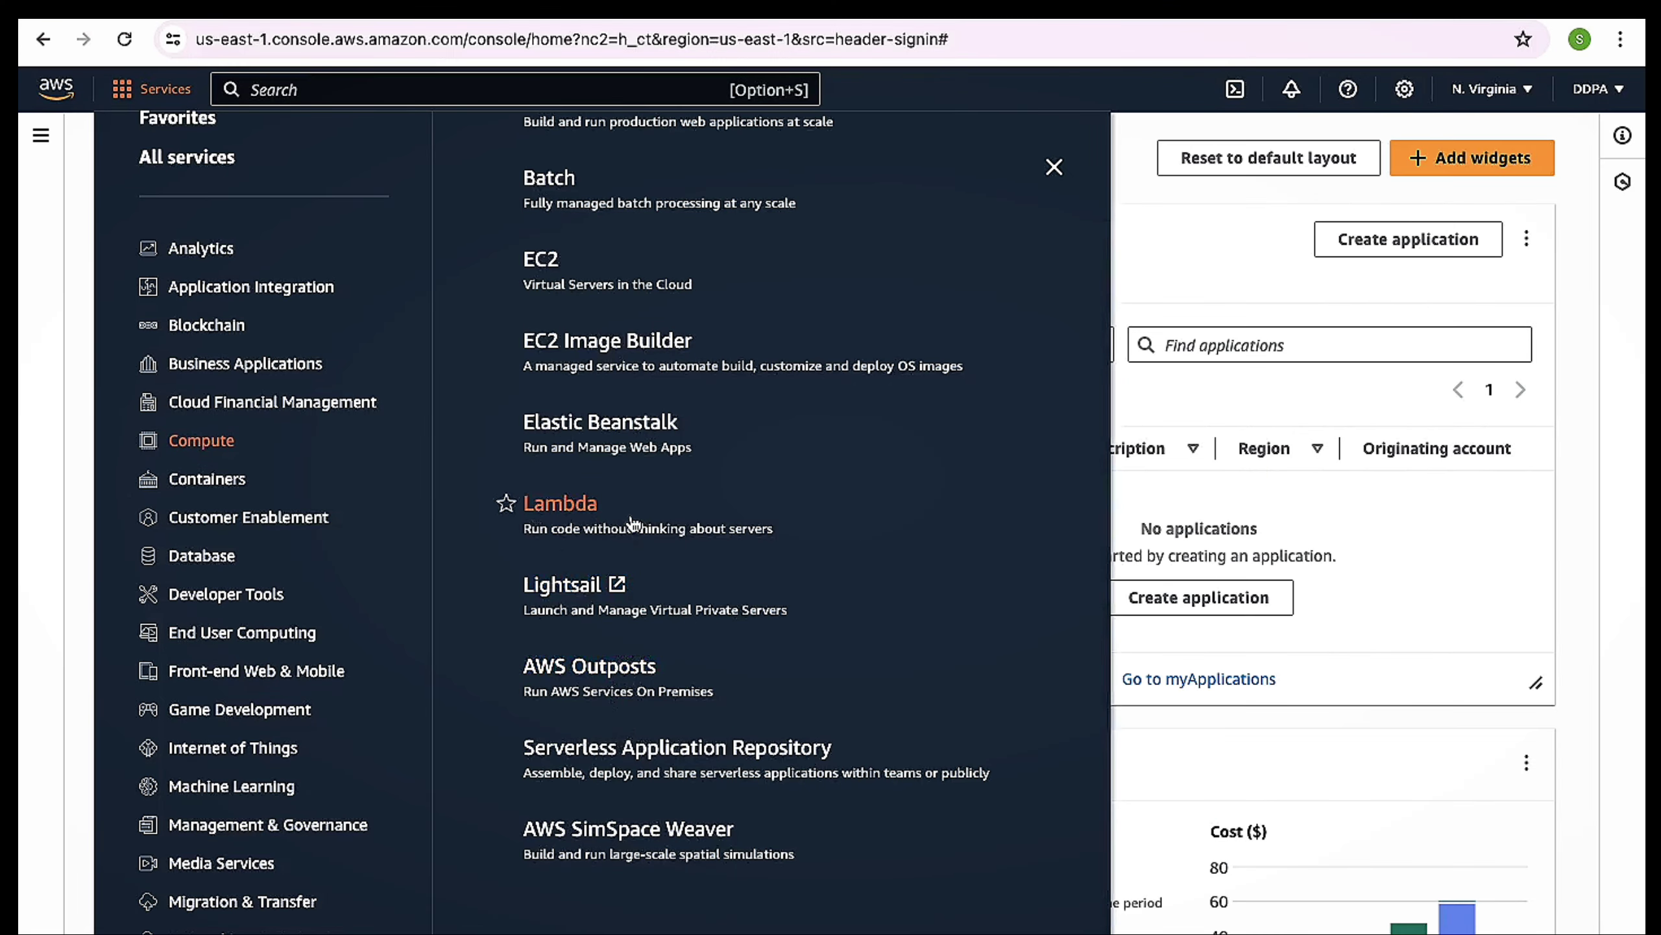
scroll(635, 517, up, 1)
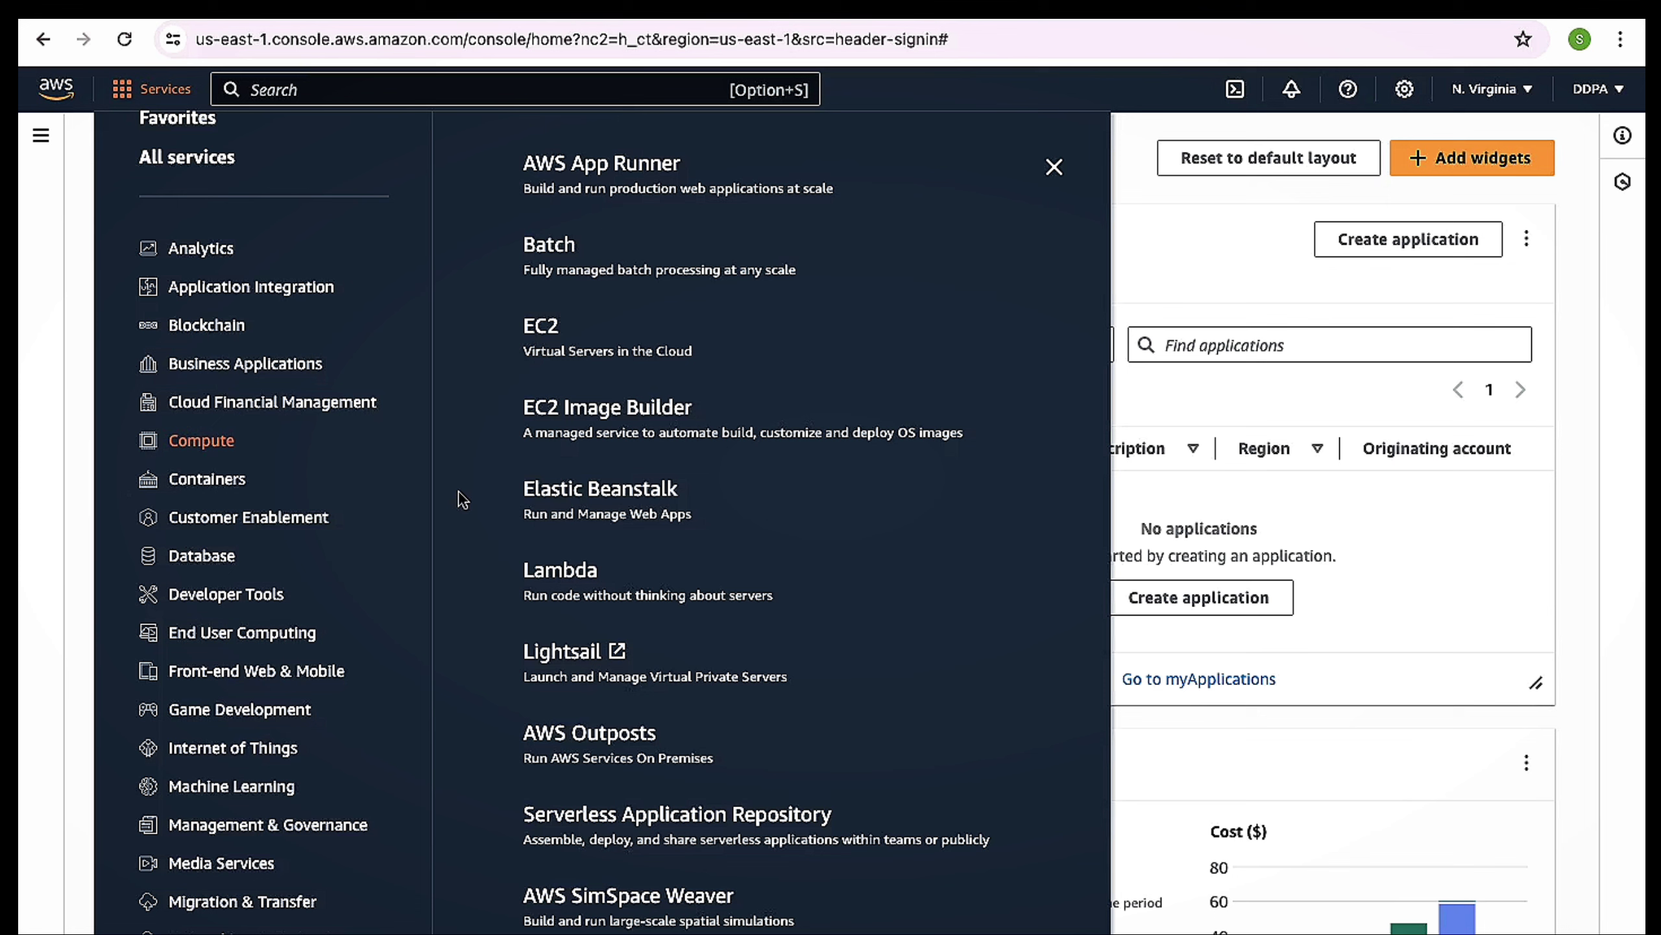
scroll(271, 624, down, 1)
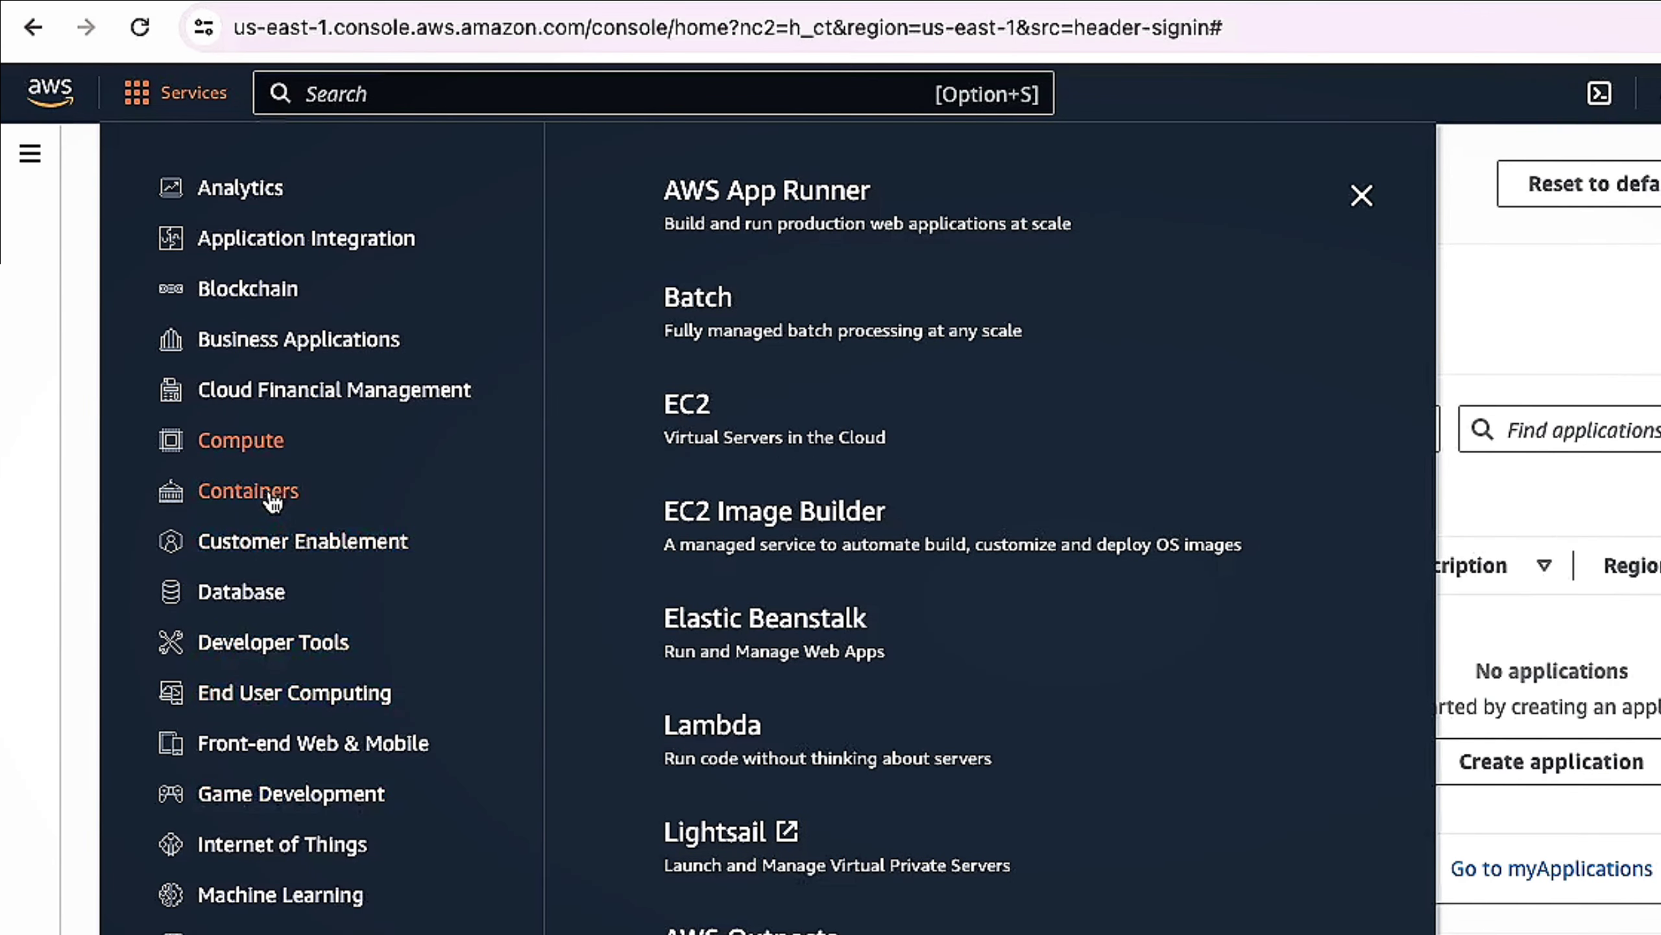
View the services in the Containers category, look over the remaining categories and close the services list.
click(224, 395)
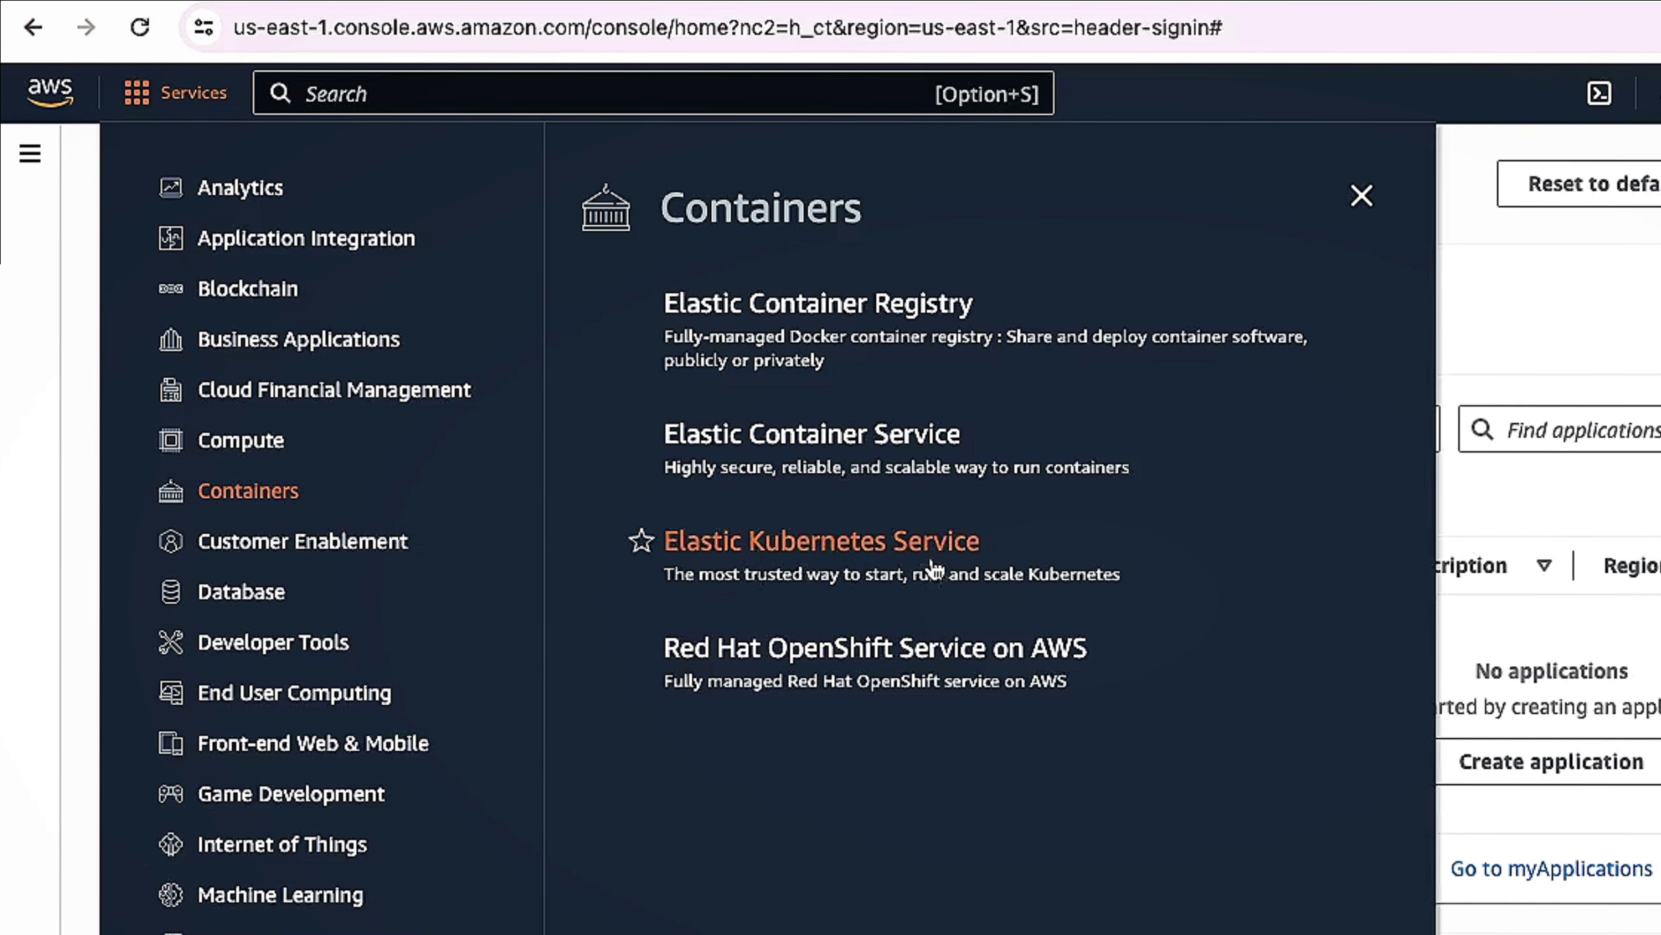
scroll(404, 669, down, 1)
scroll(405, 670, down, 3)
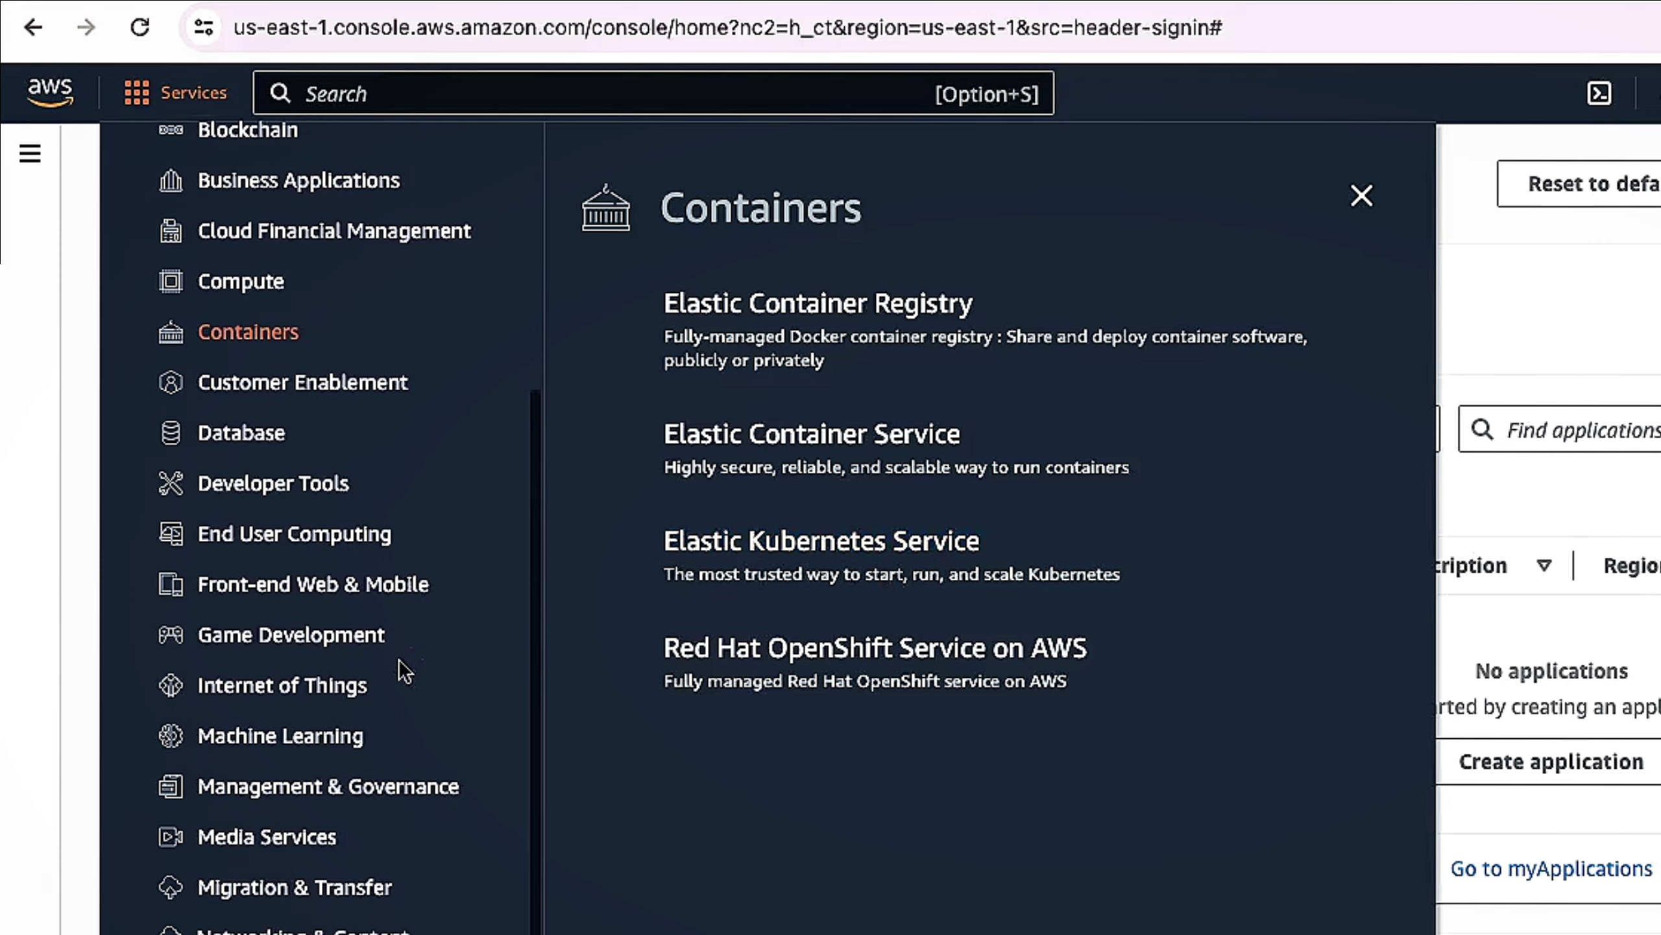
scroll(405, 669, up, 8)
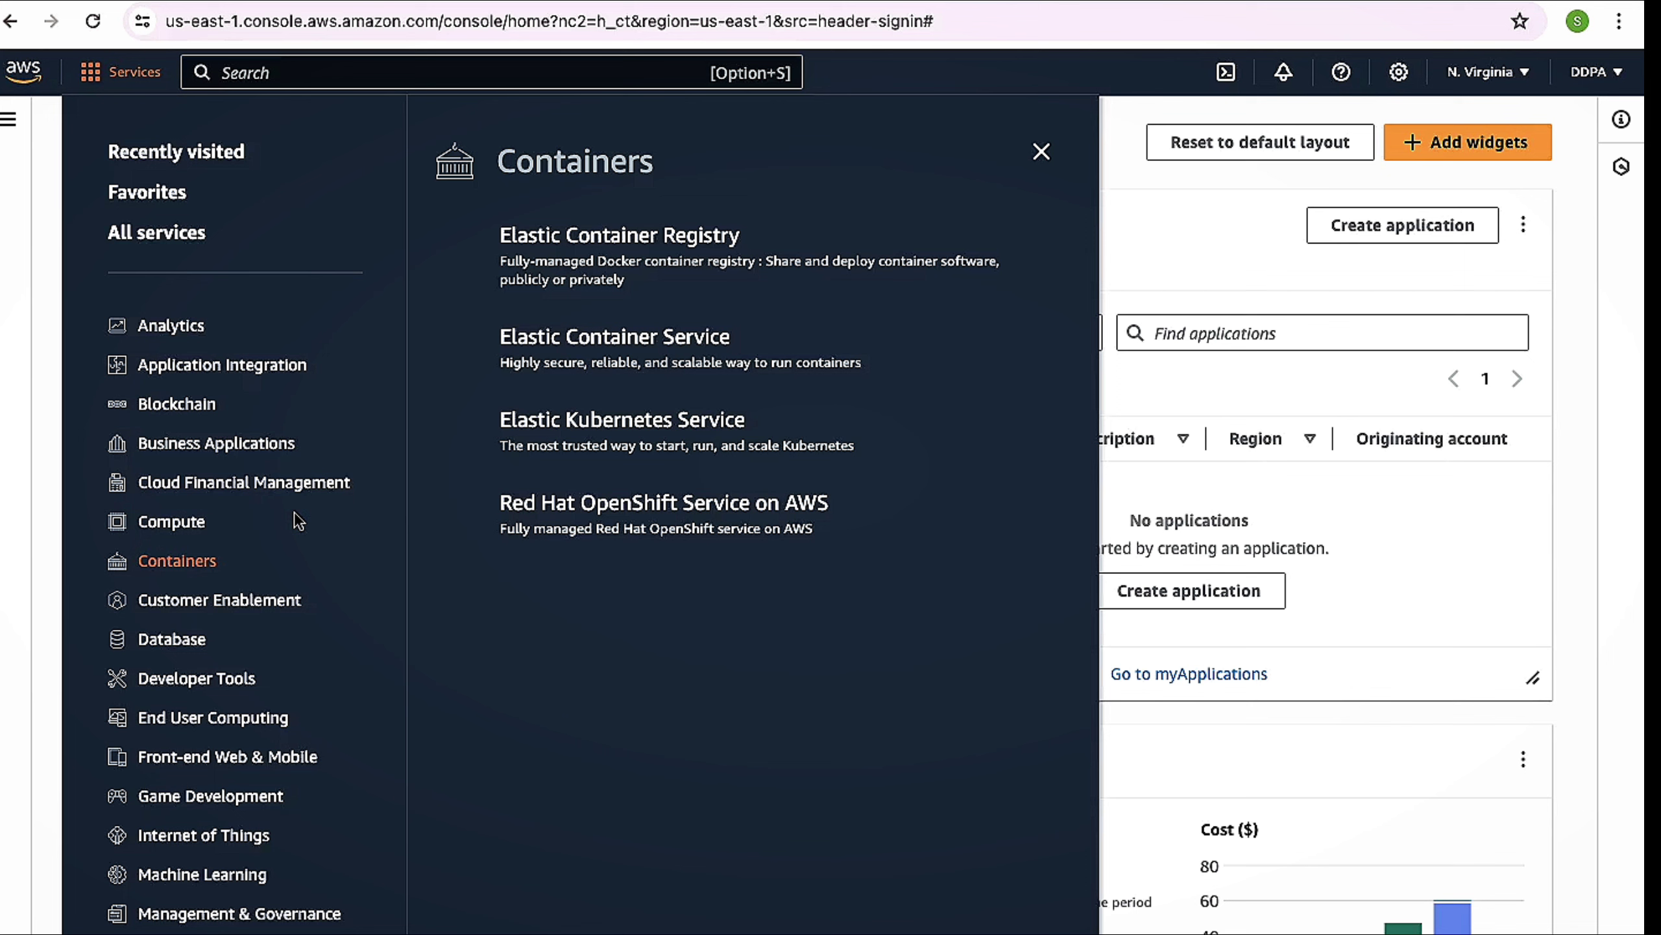
scroll(228, 608, down, 6)
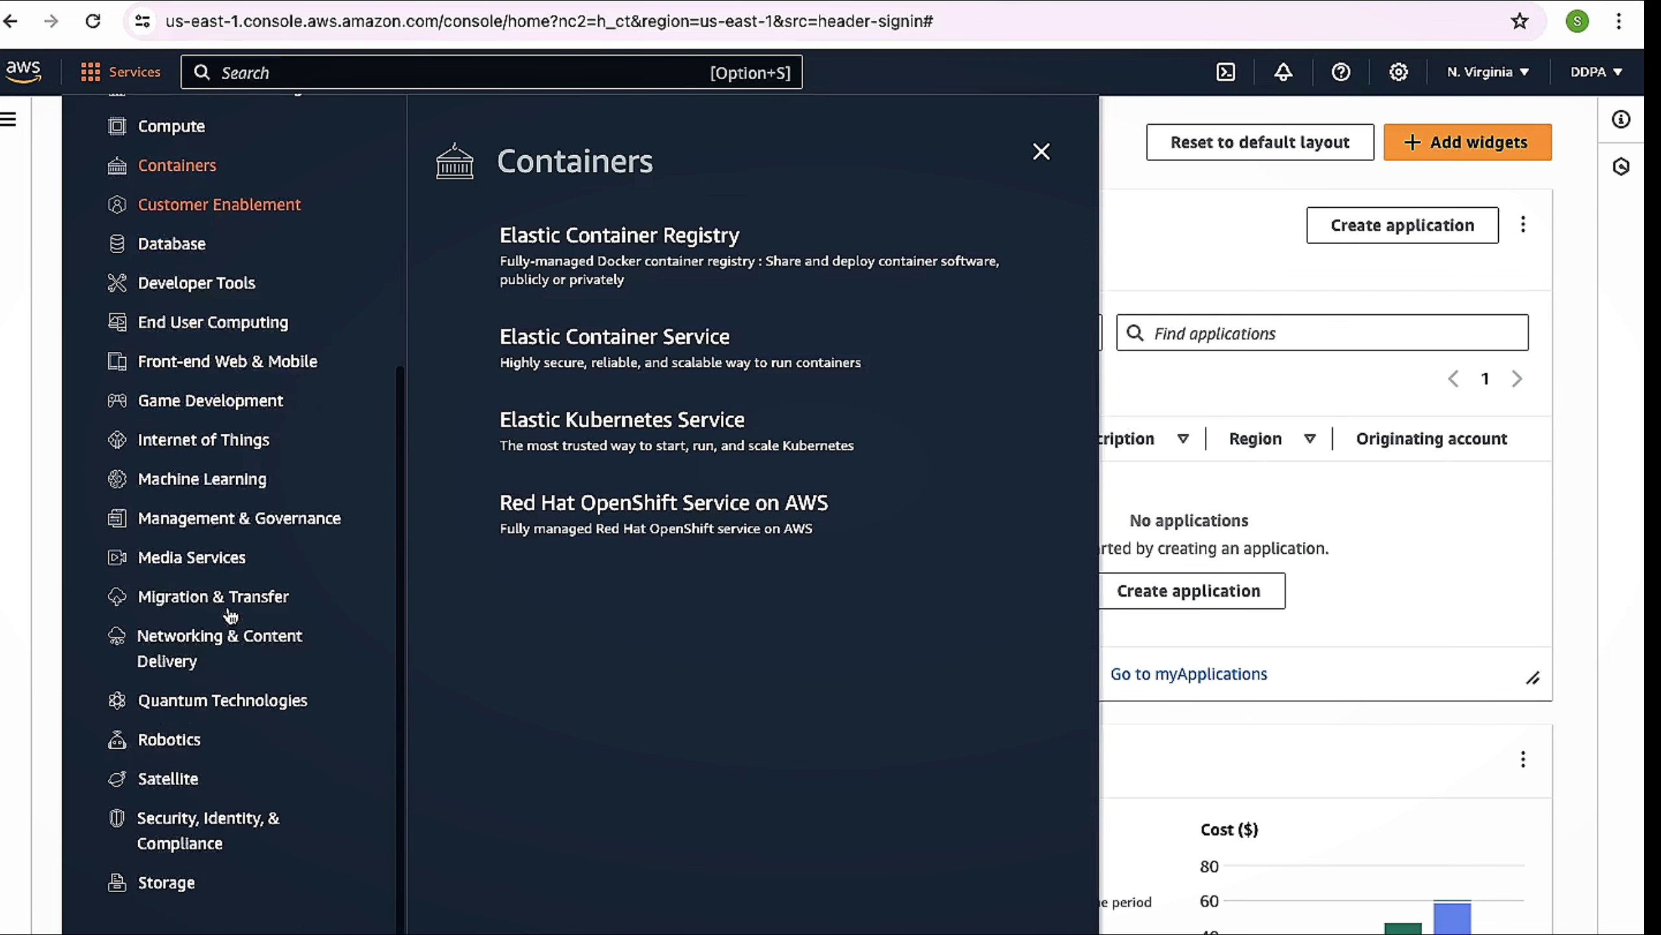
scroll(230, 615, up, 6)
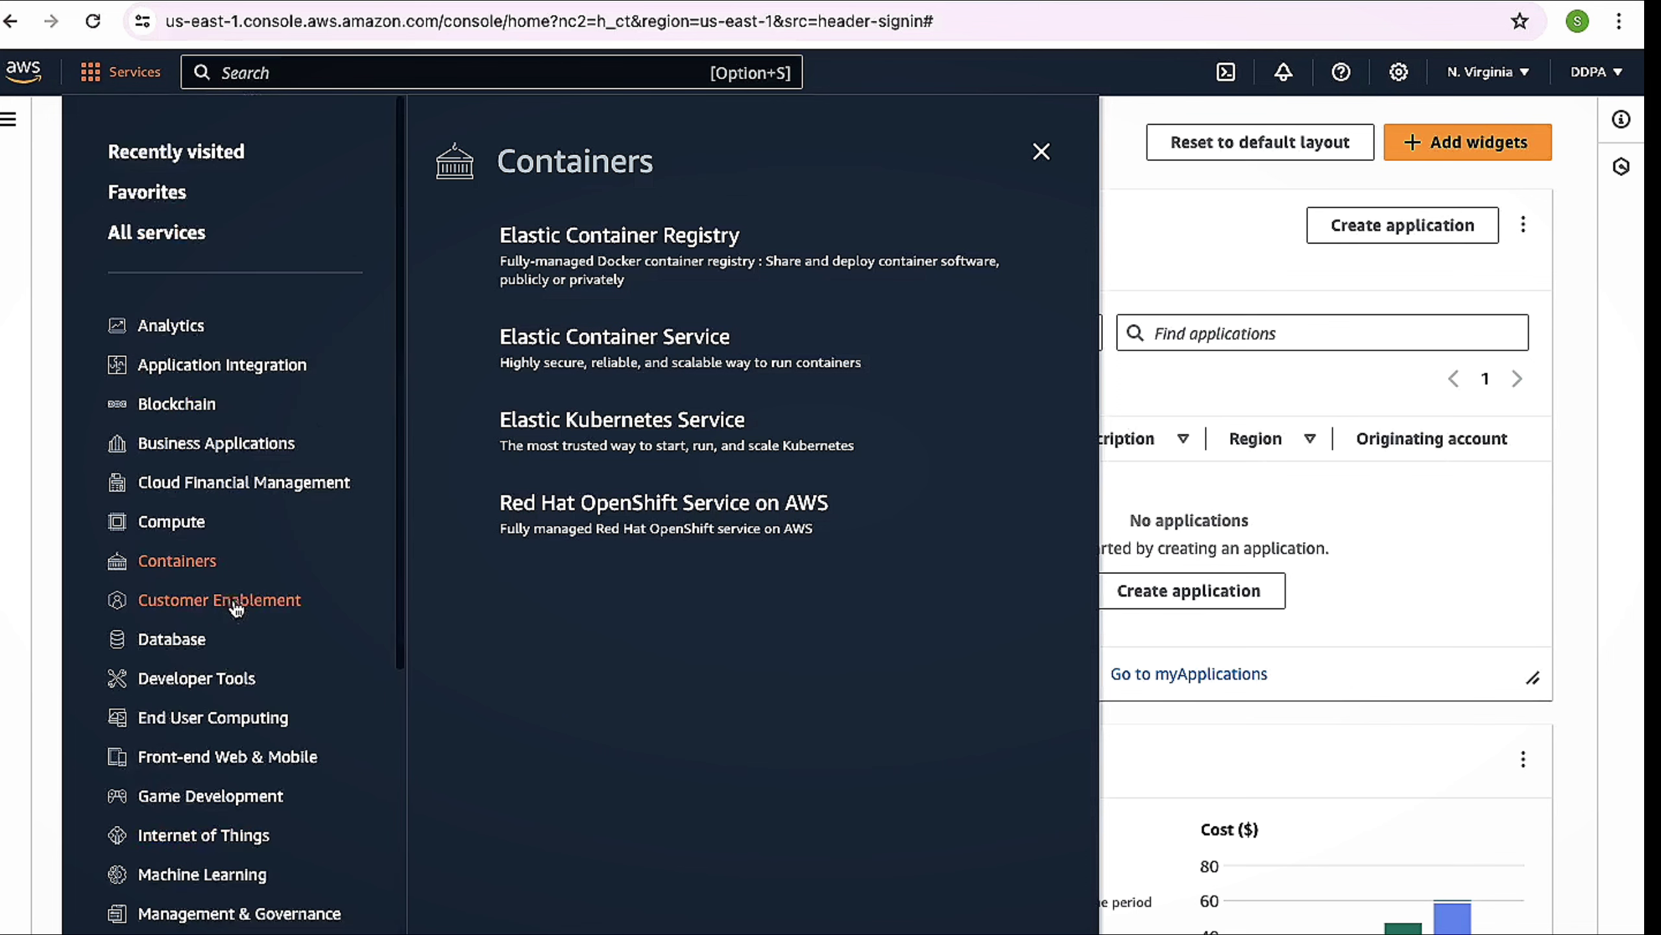
click(1042, 154)
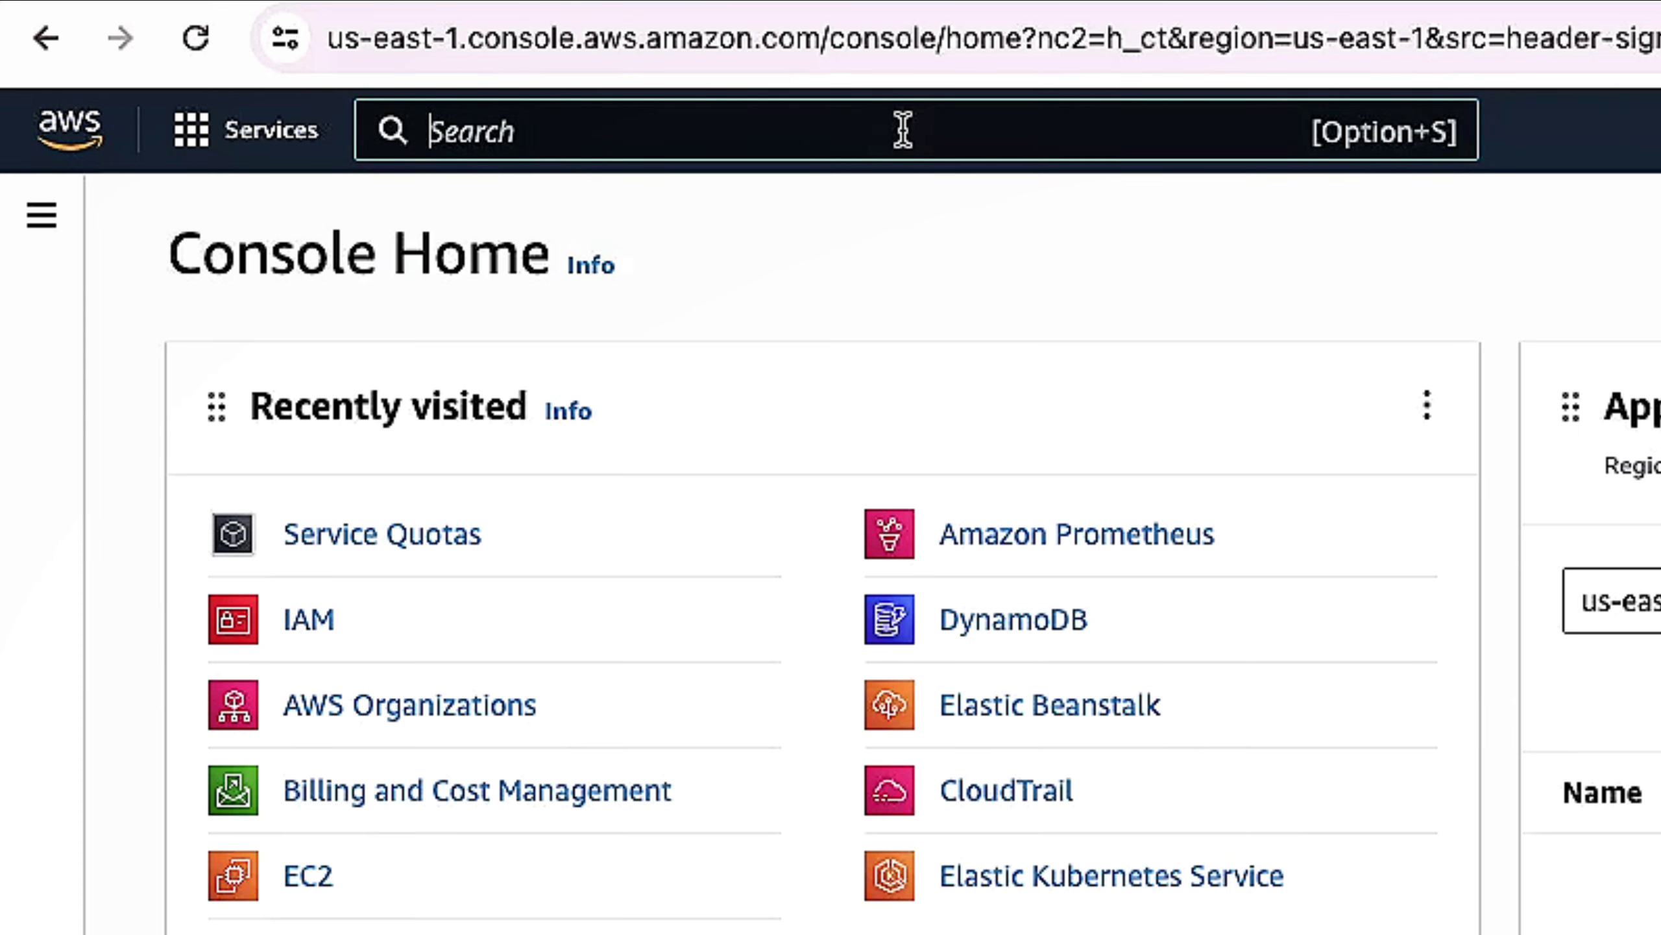
Search the console for "iam", look at the matching services and dismiss the results.
click(902, 131)
text(iam)
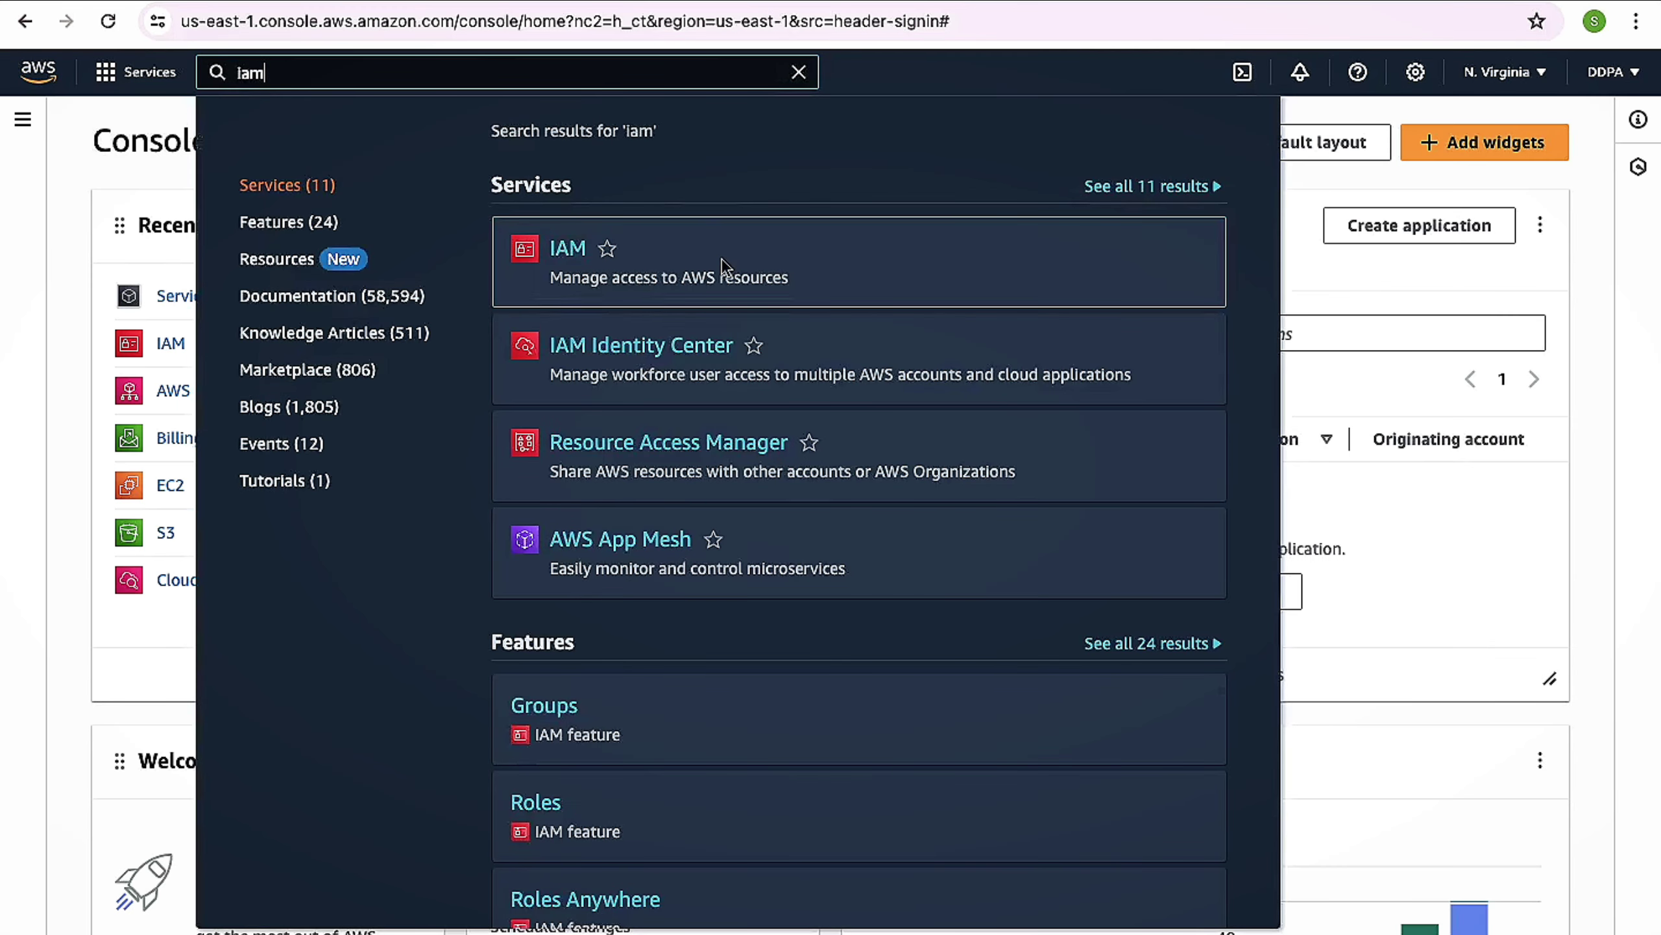
mouse_move(570, 262)
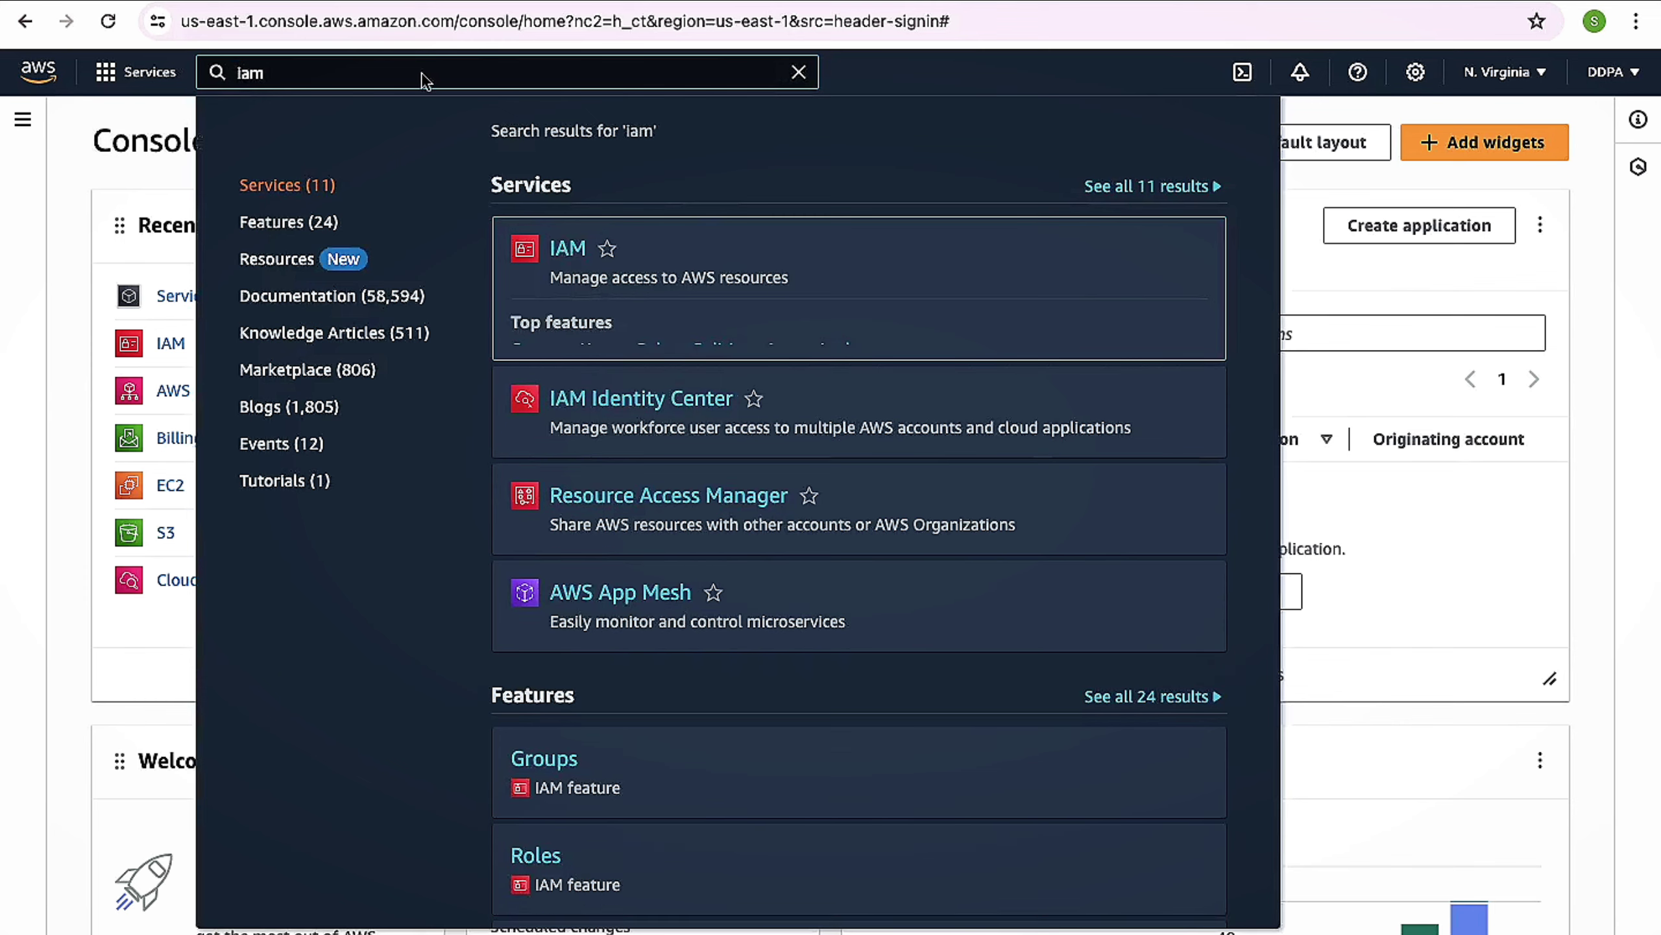
key(Escape)
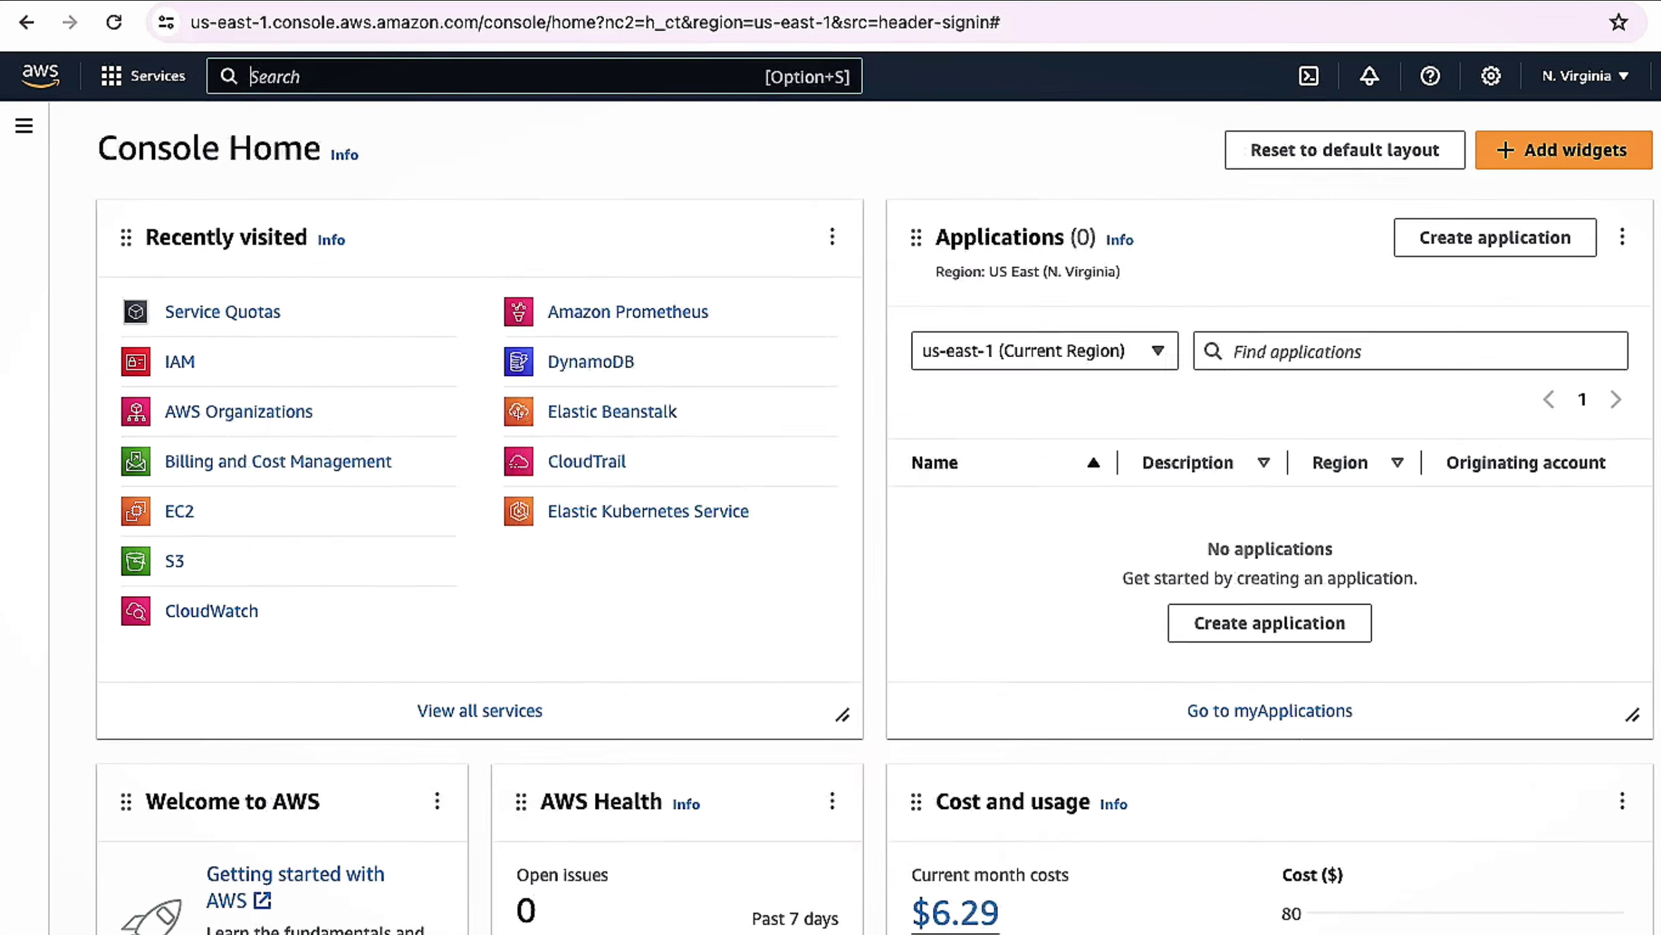
Search the console for "dynamo", look at the matching services and clear the search.
text(dy)
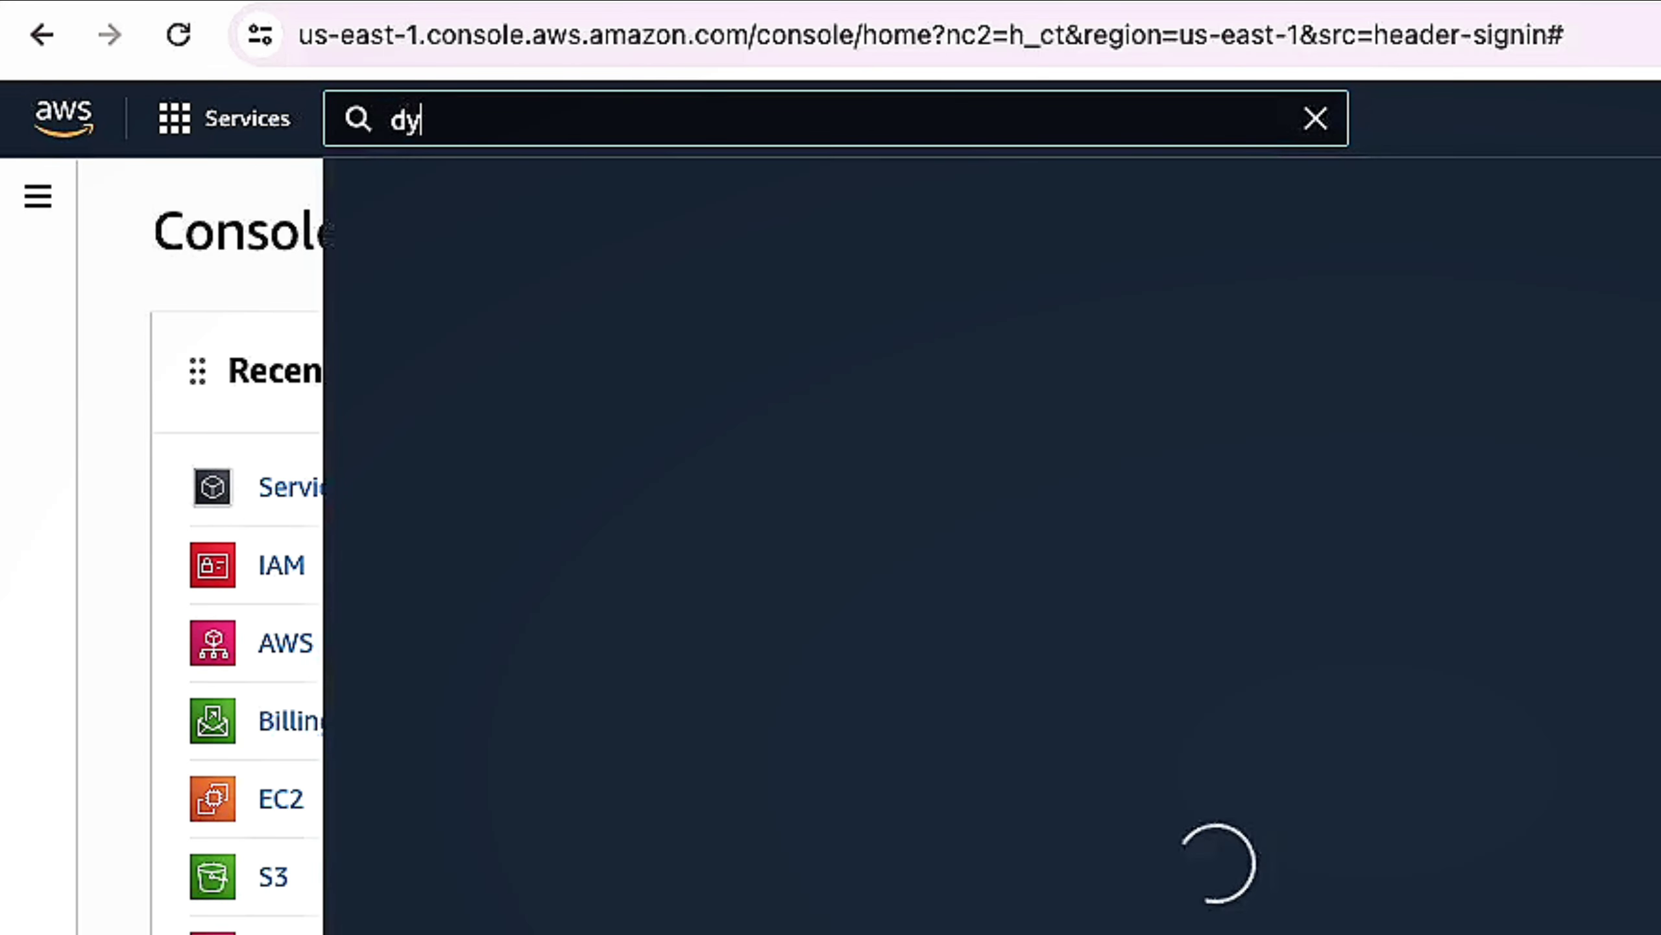
text(nam)
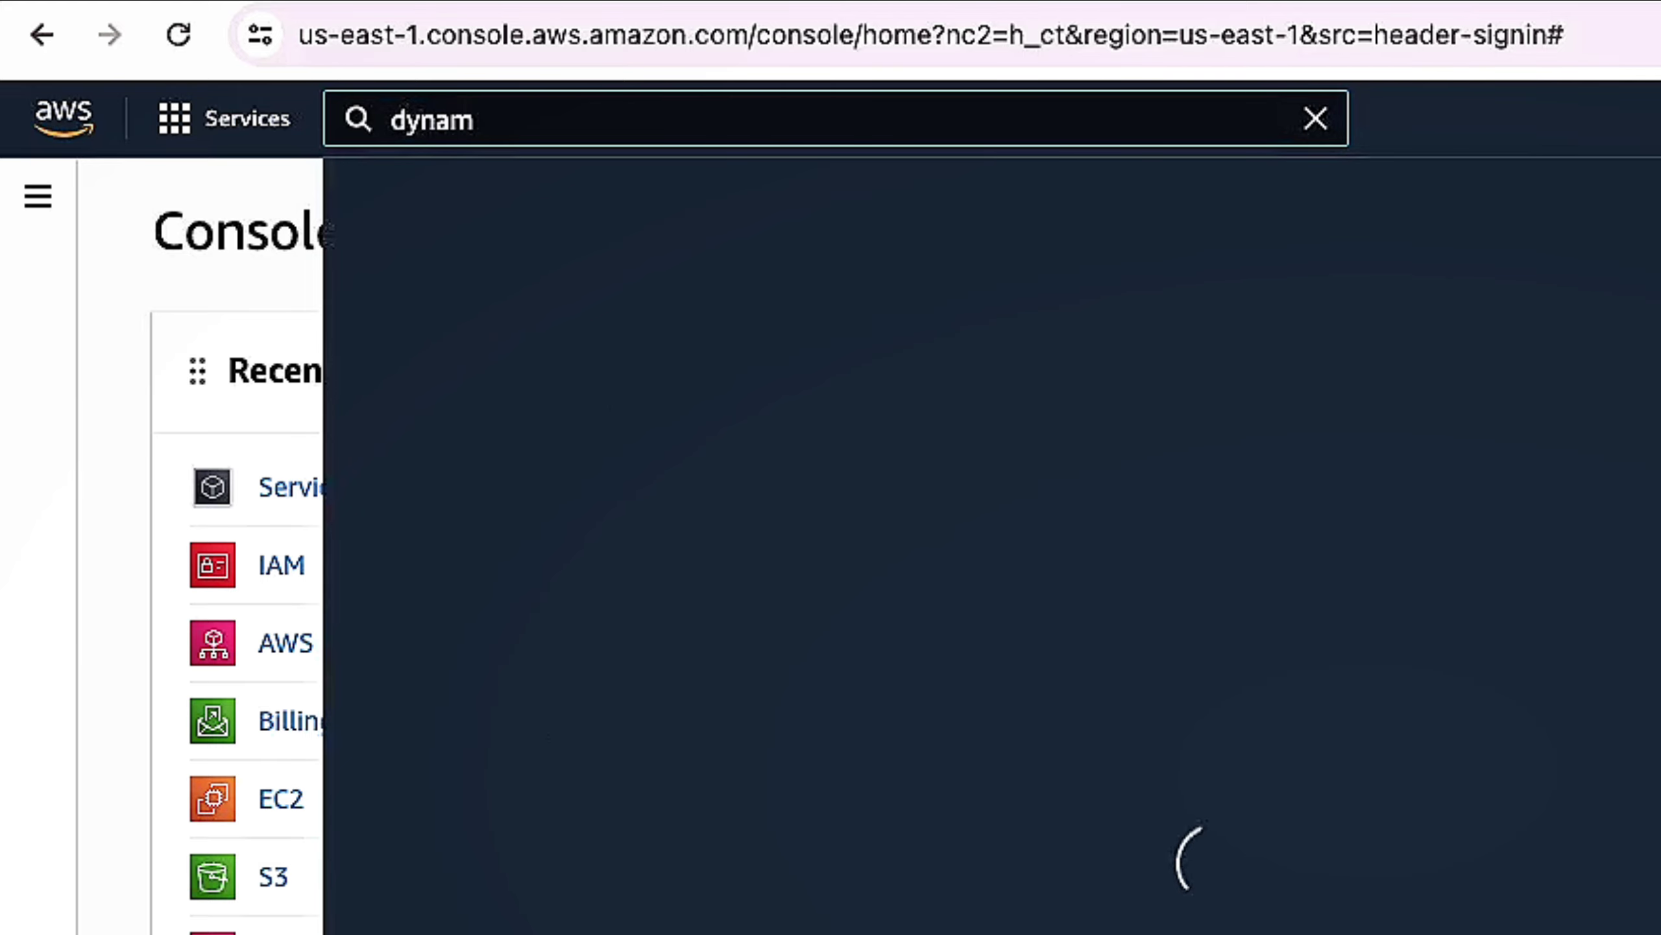
text(o)
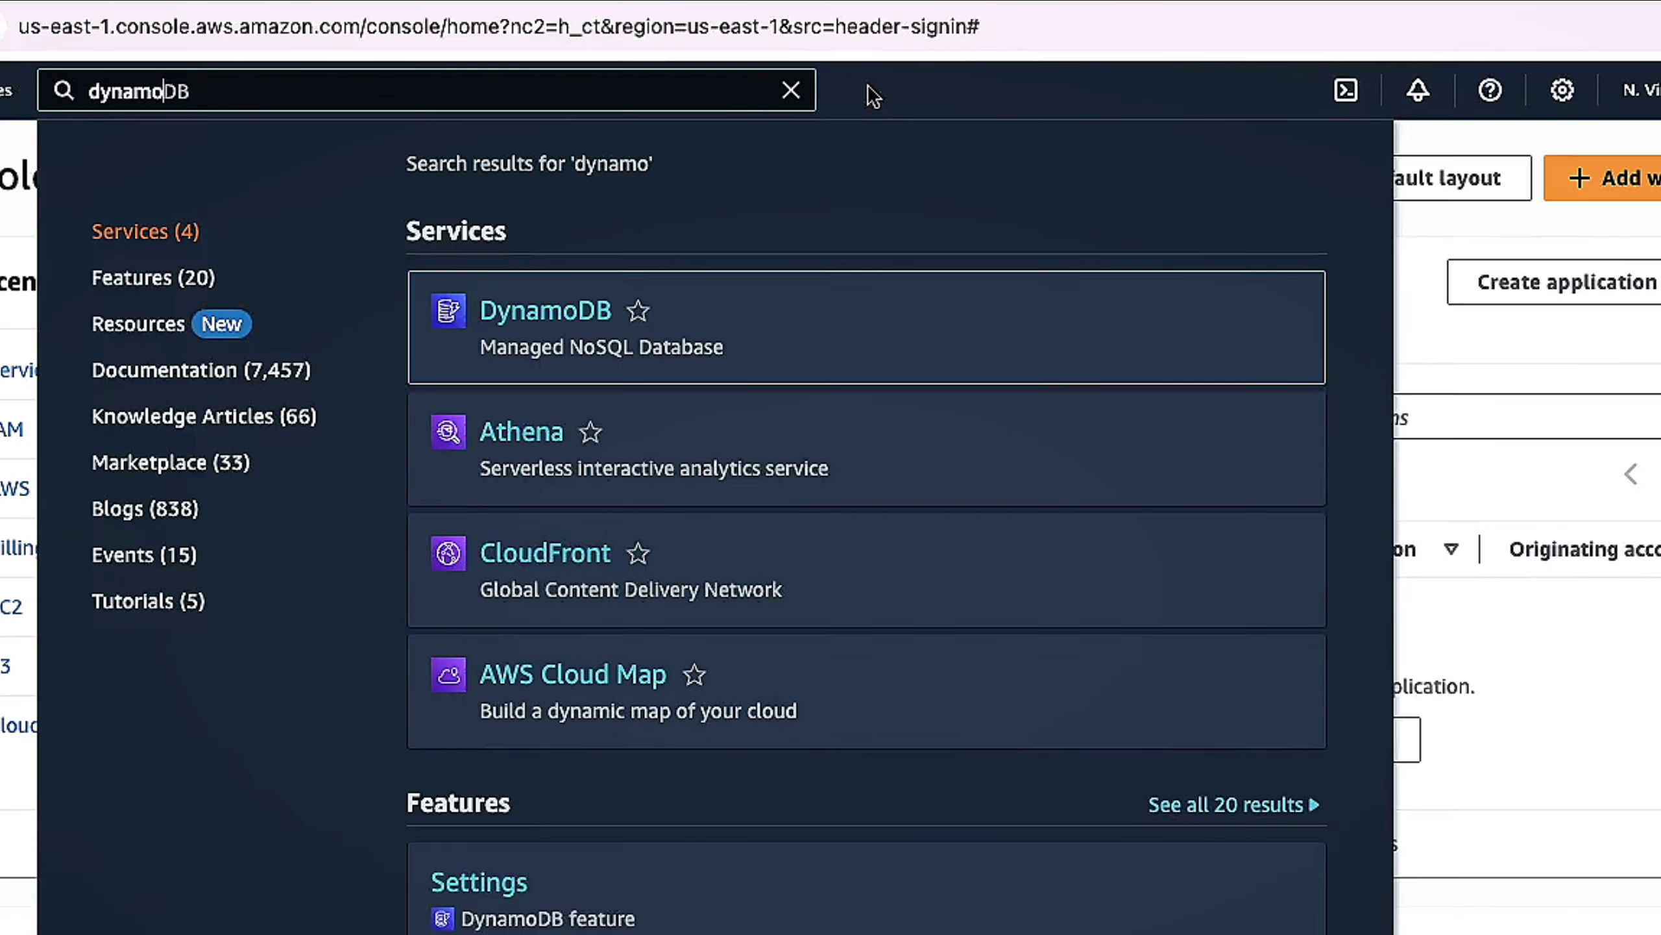
click(878, 104)
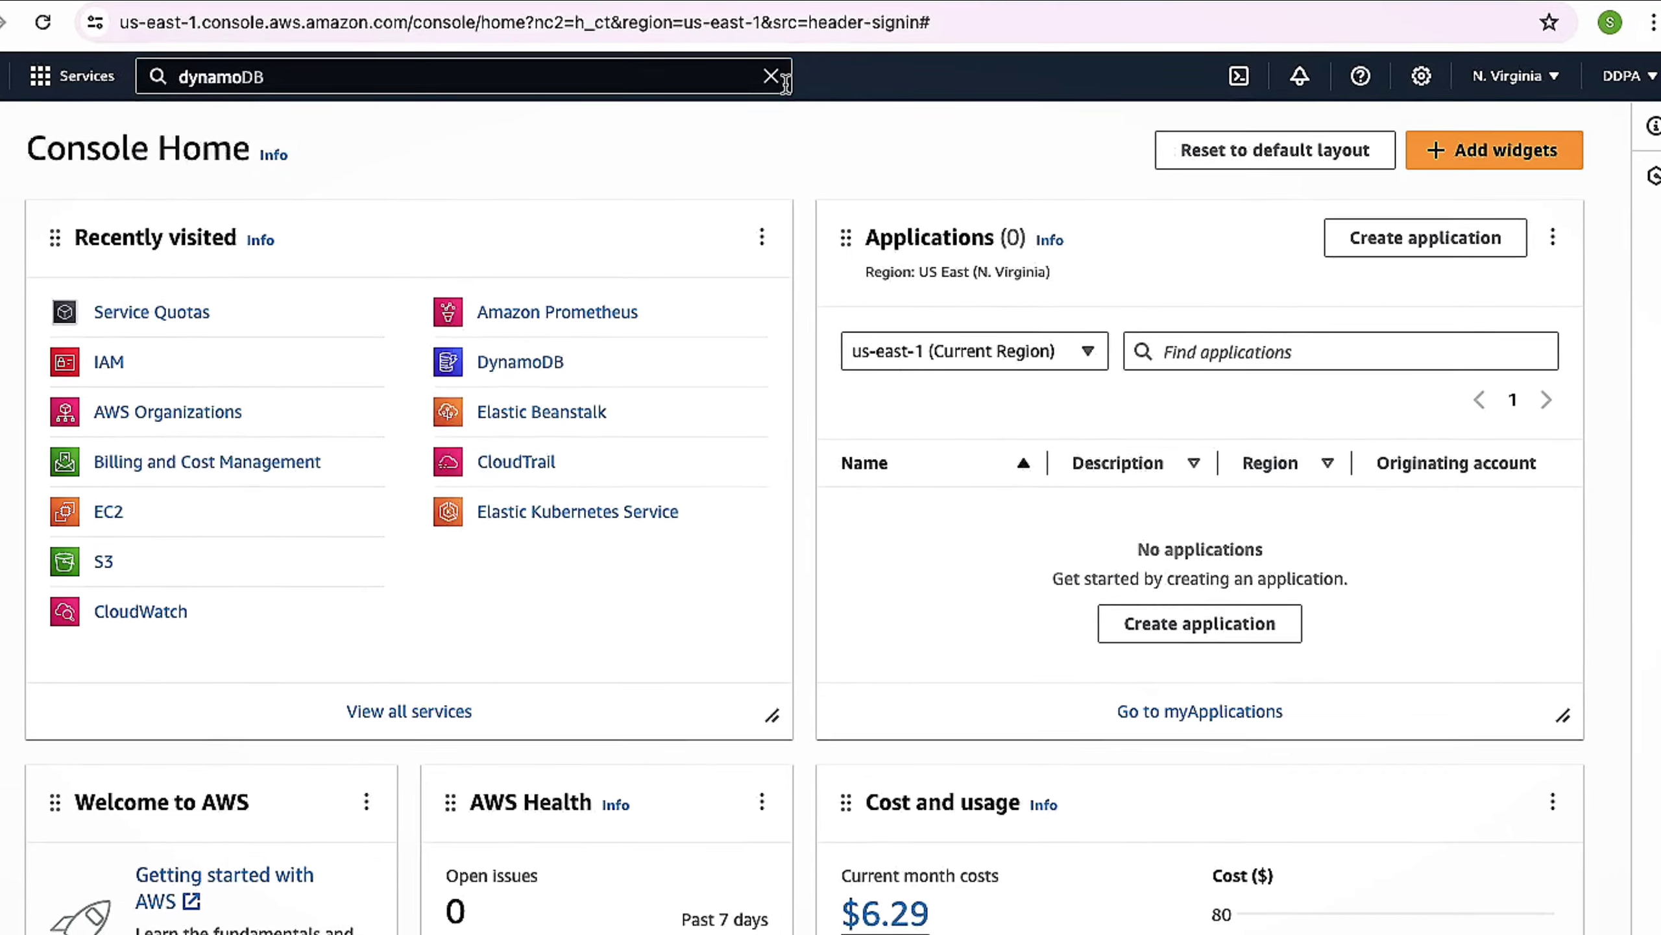
click(773, 77)
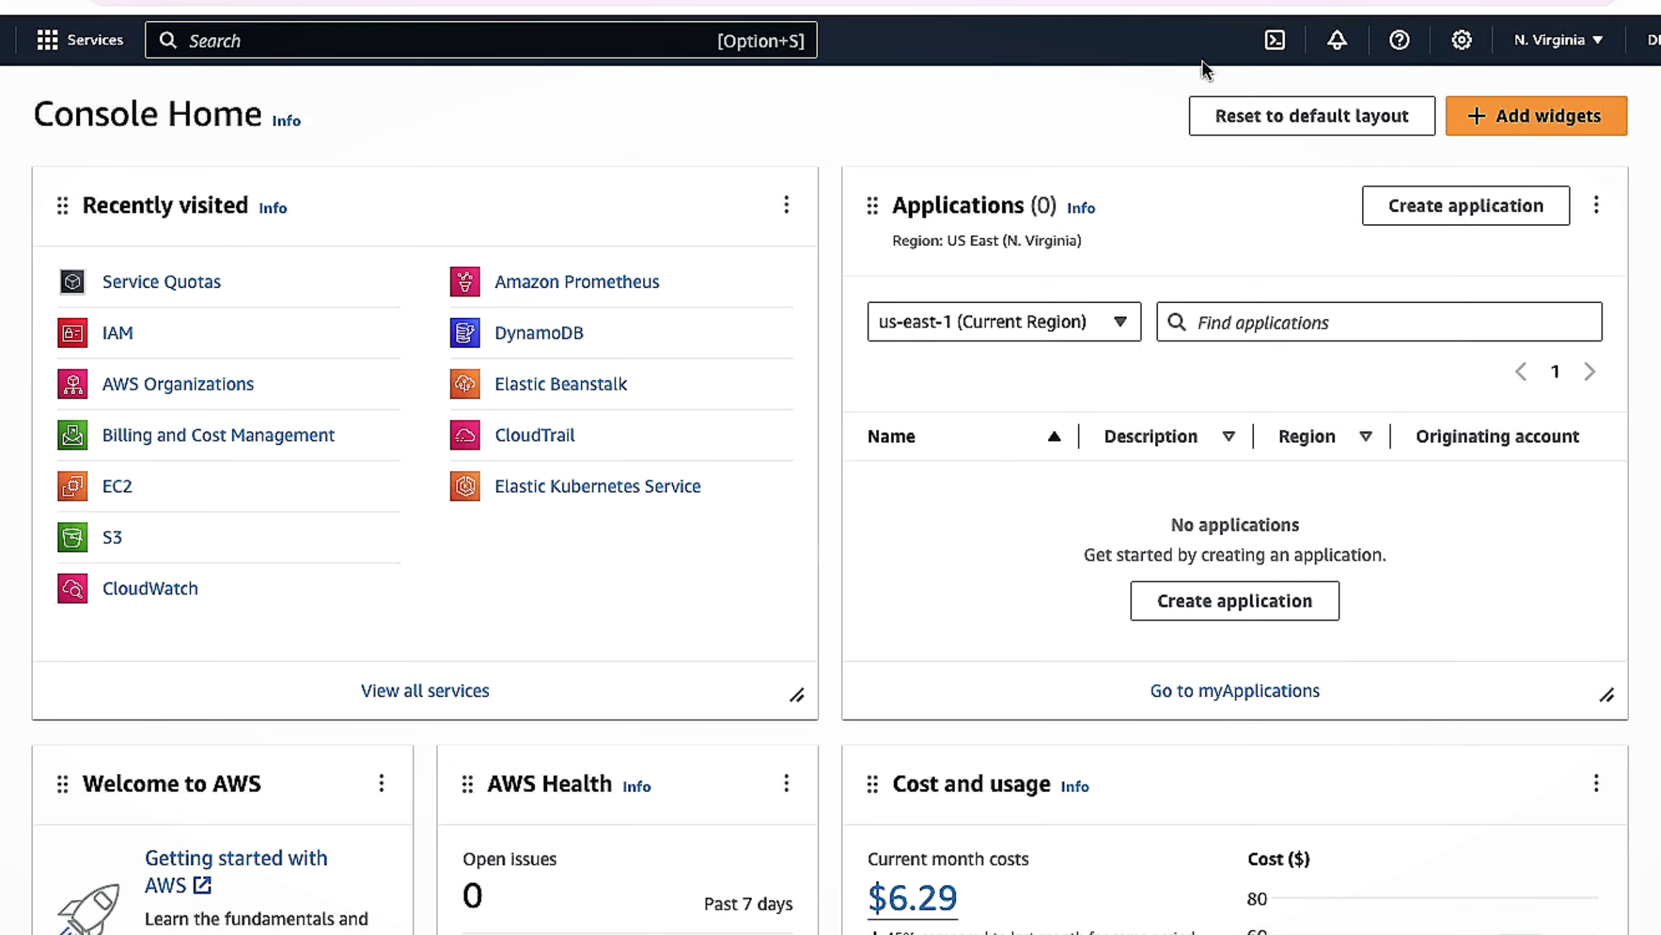
View the console's notifications and its help and support options, closing each one after reading.
click(1337, 41)
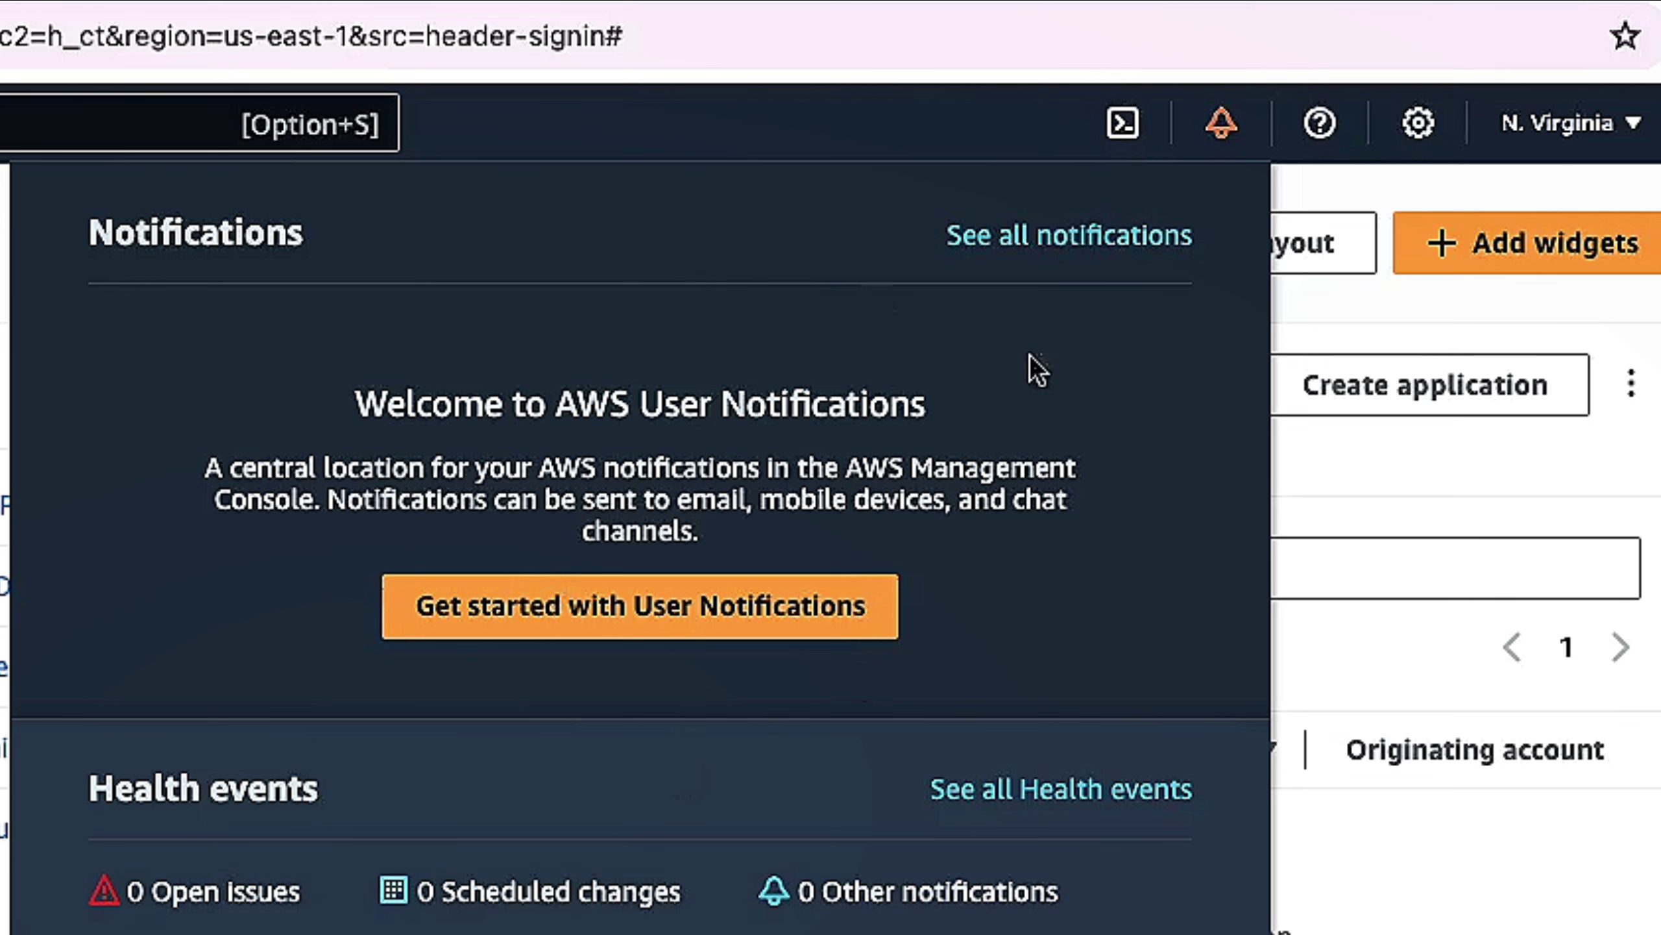
click(1221, 123)
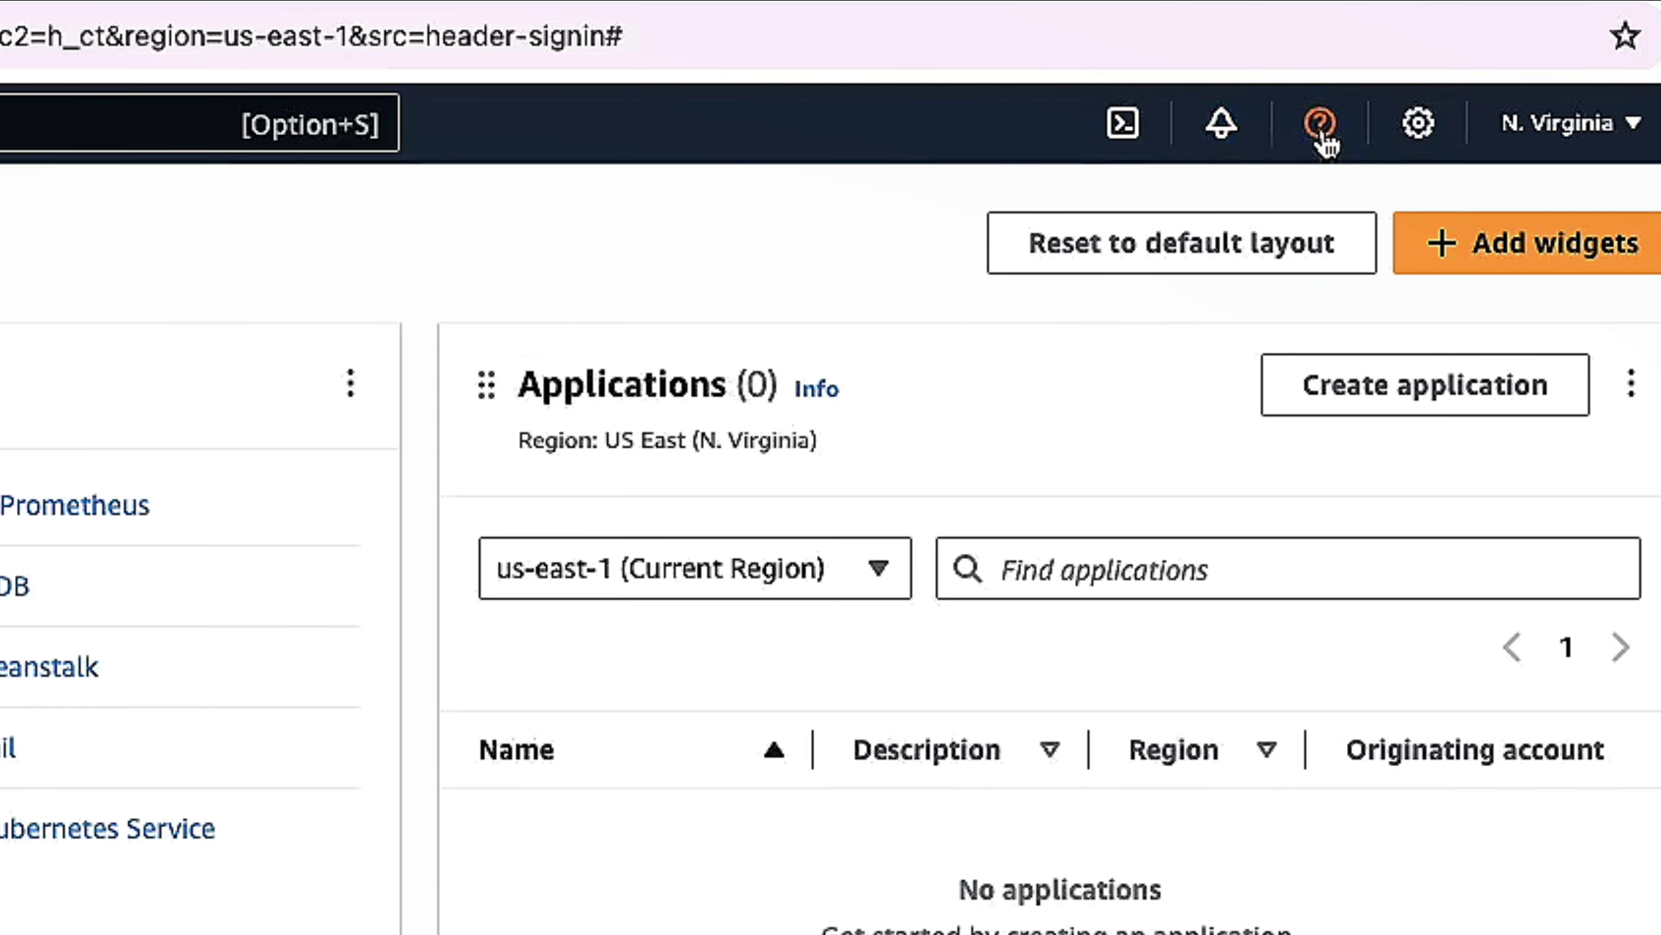
click(1320, 135)
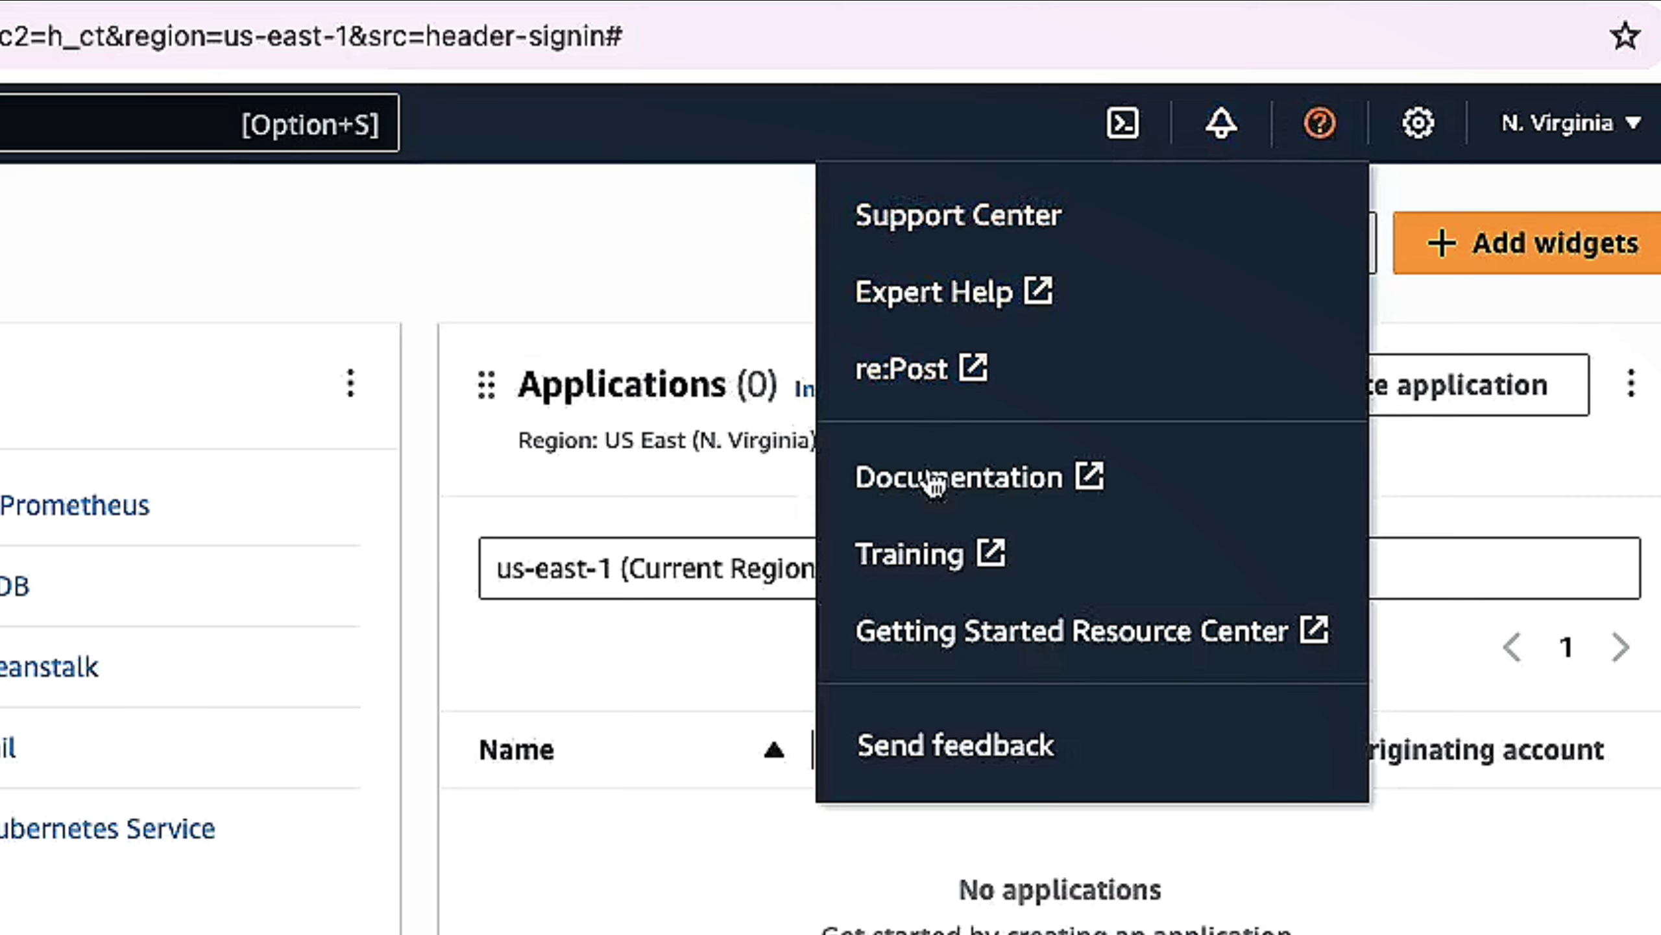
click(1323, 123)
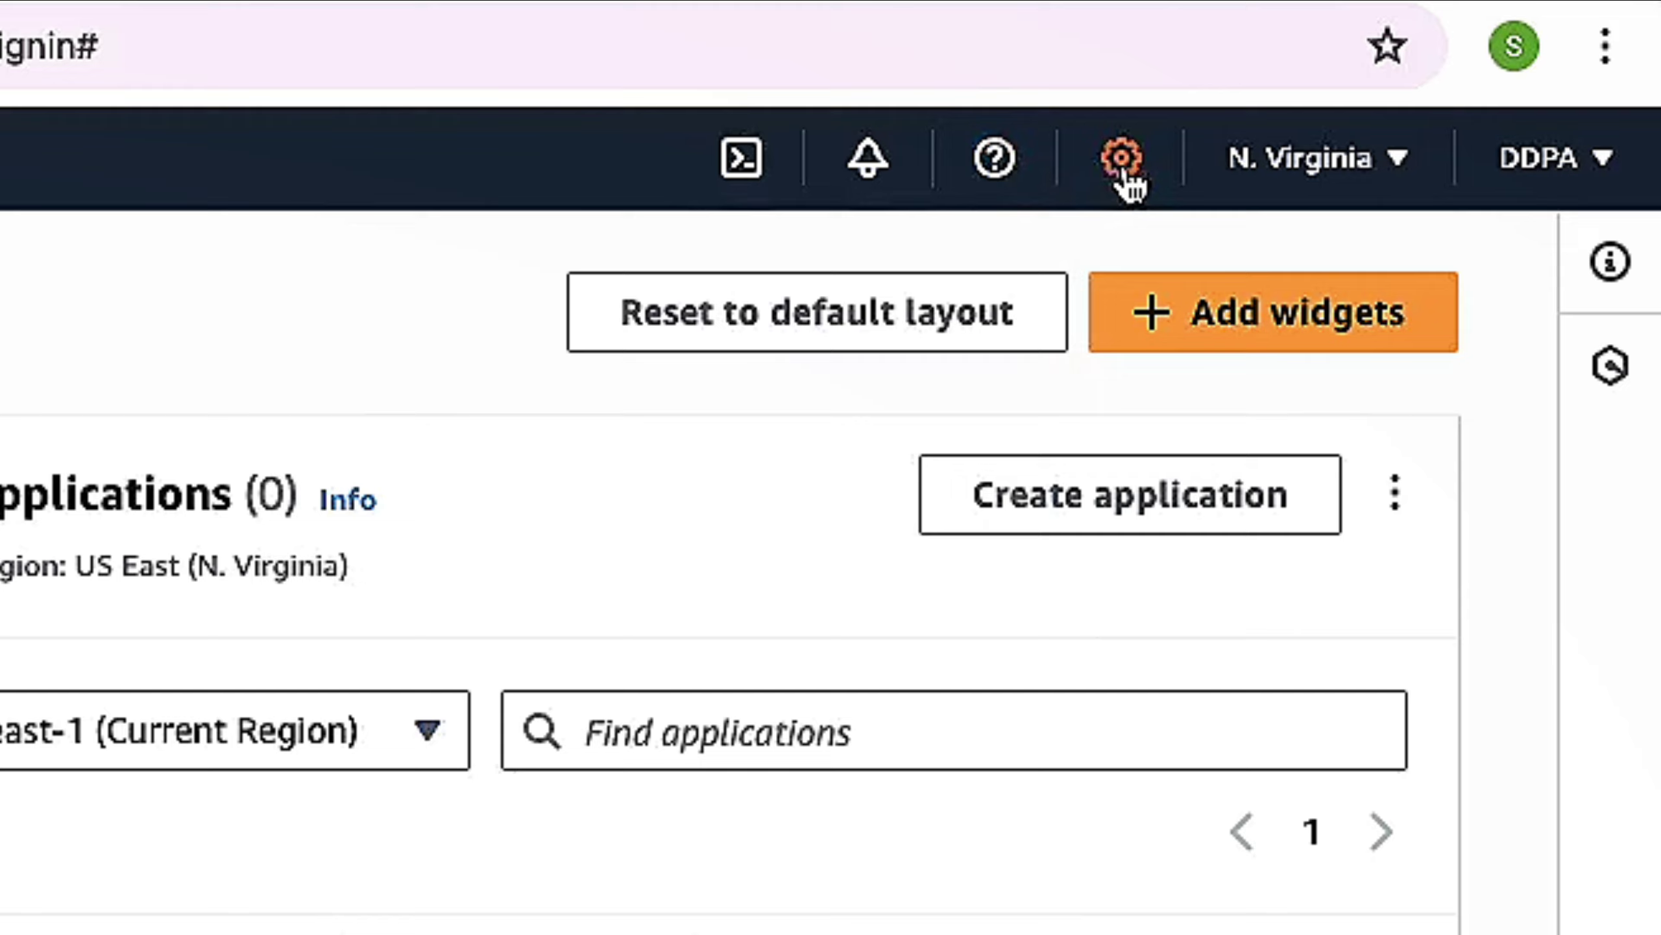
Try the Dark visual mode for the console, return it to Light and close the user settings.
click(1123, 174)
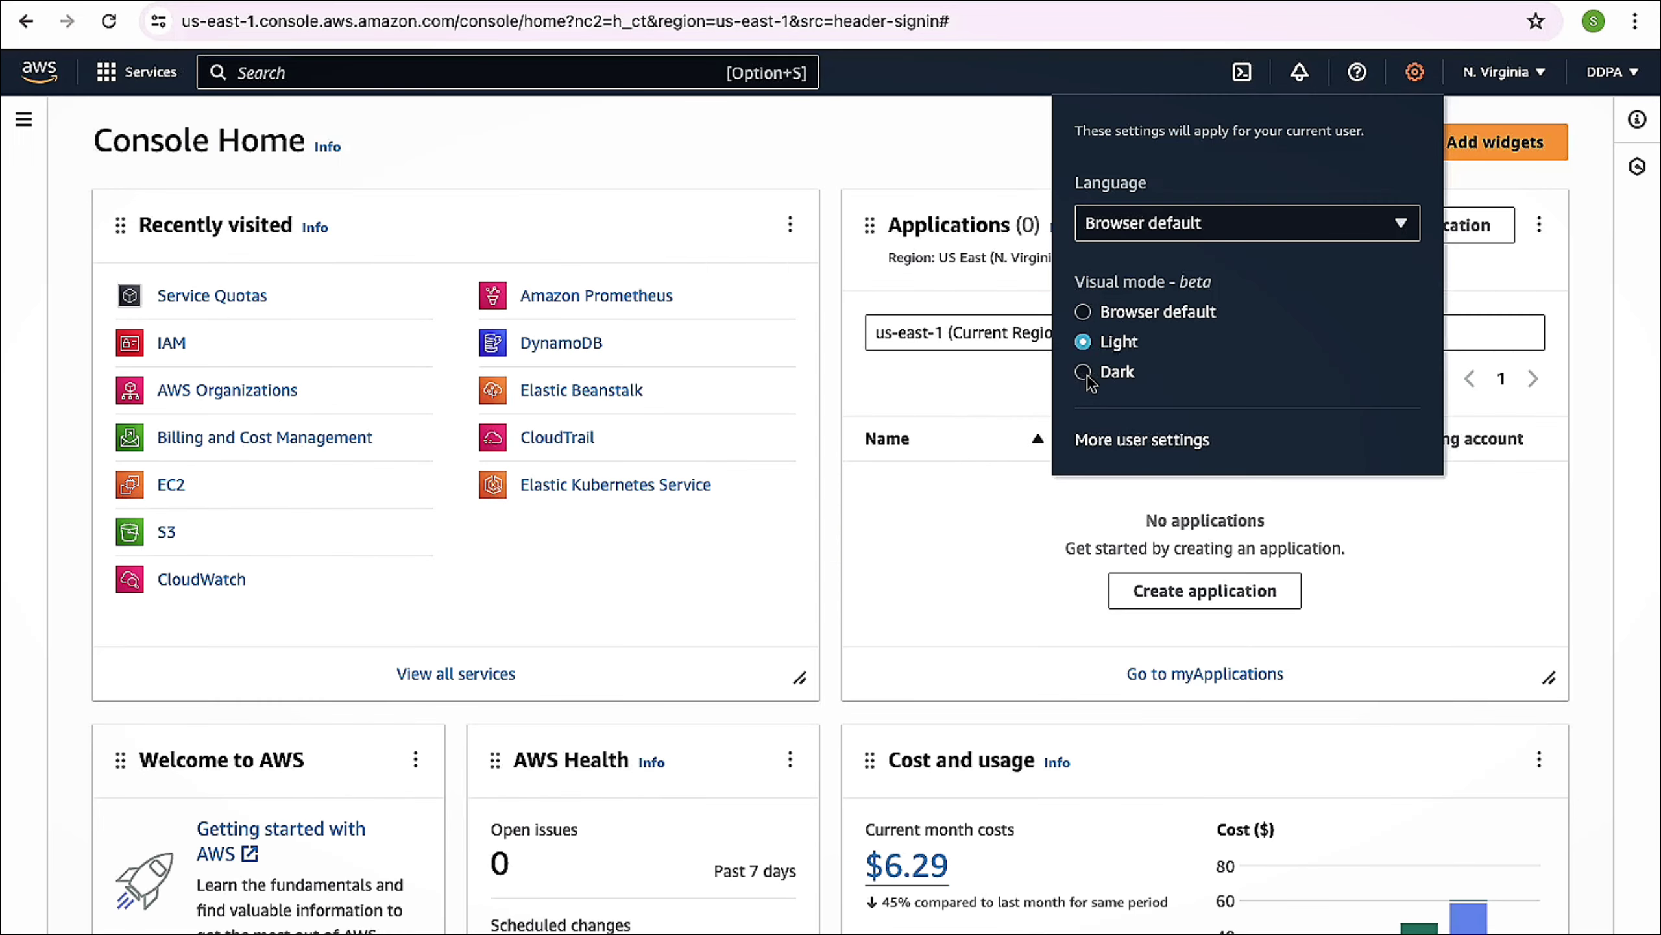
click(868, 512)
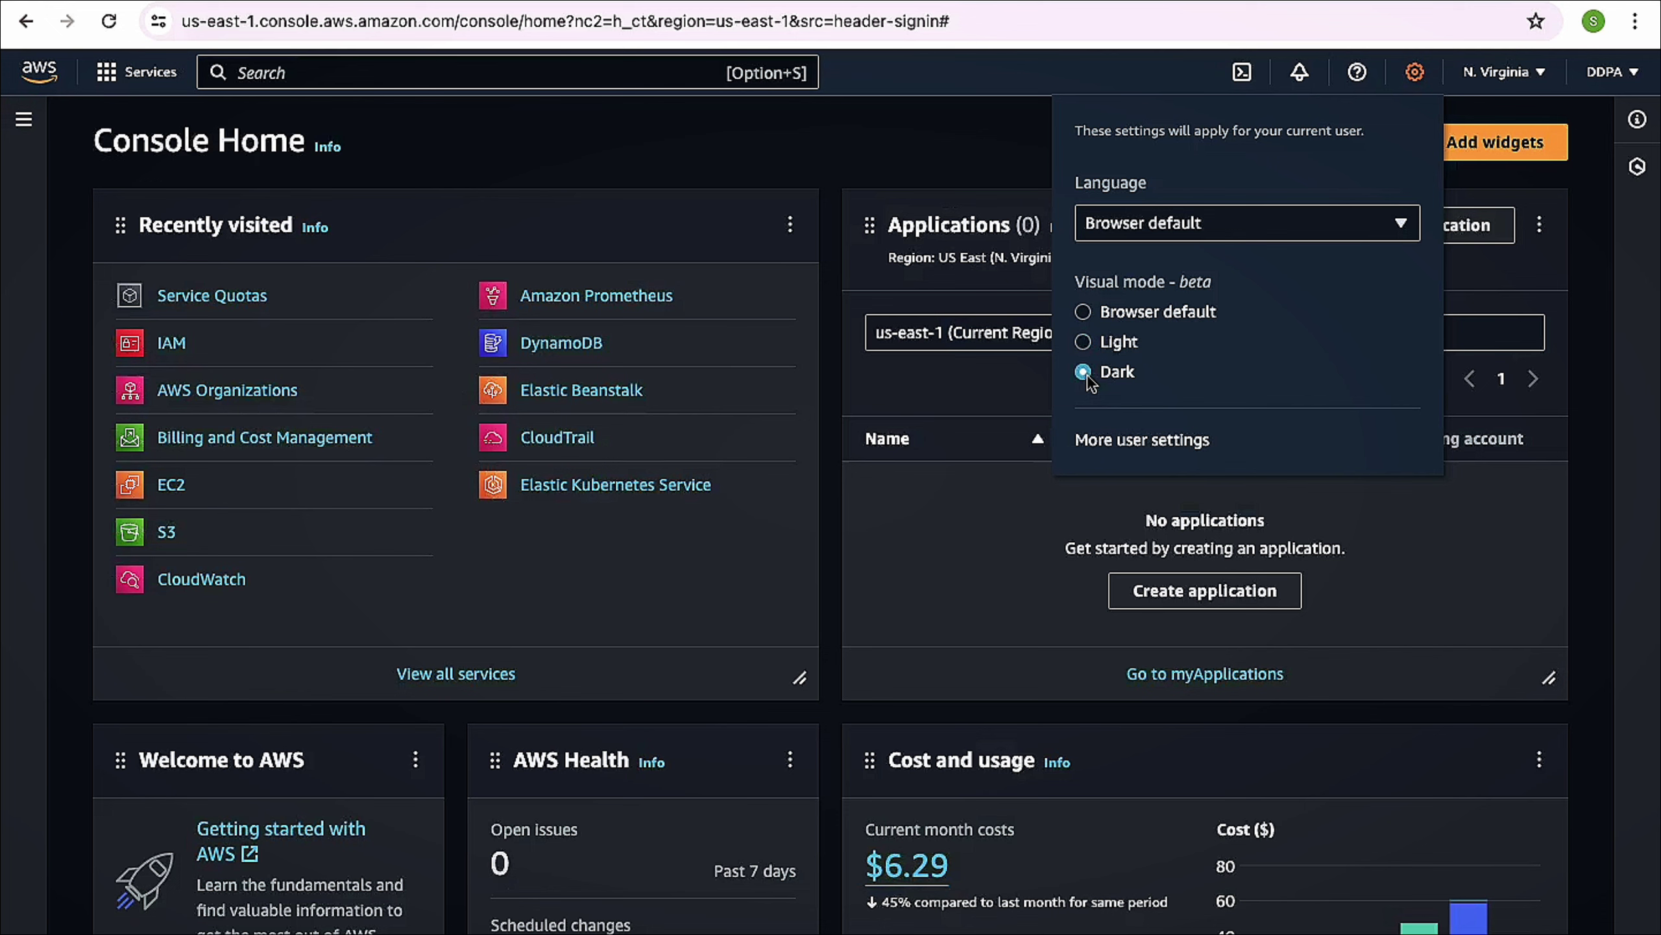
click(1083, 341)
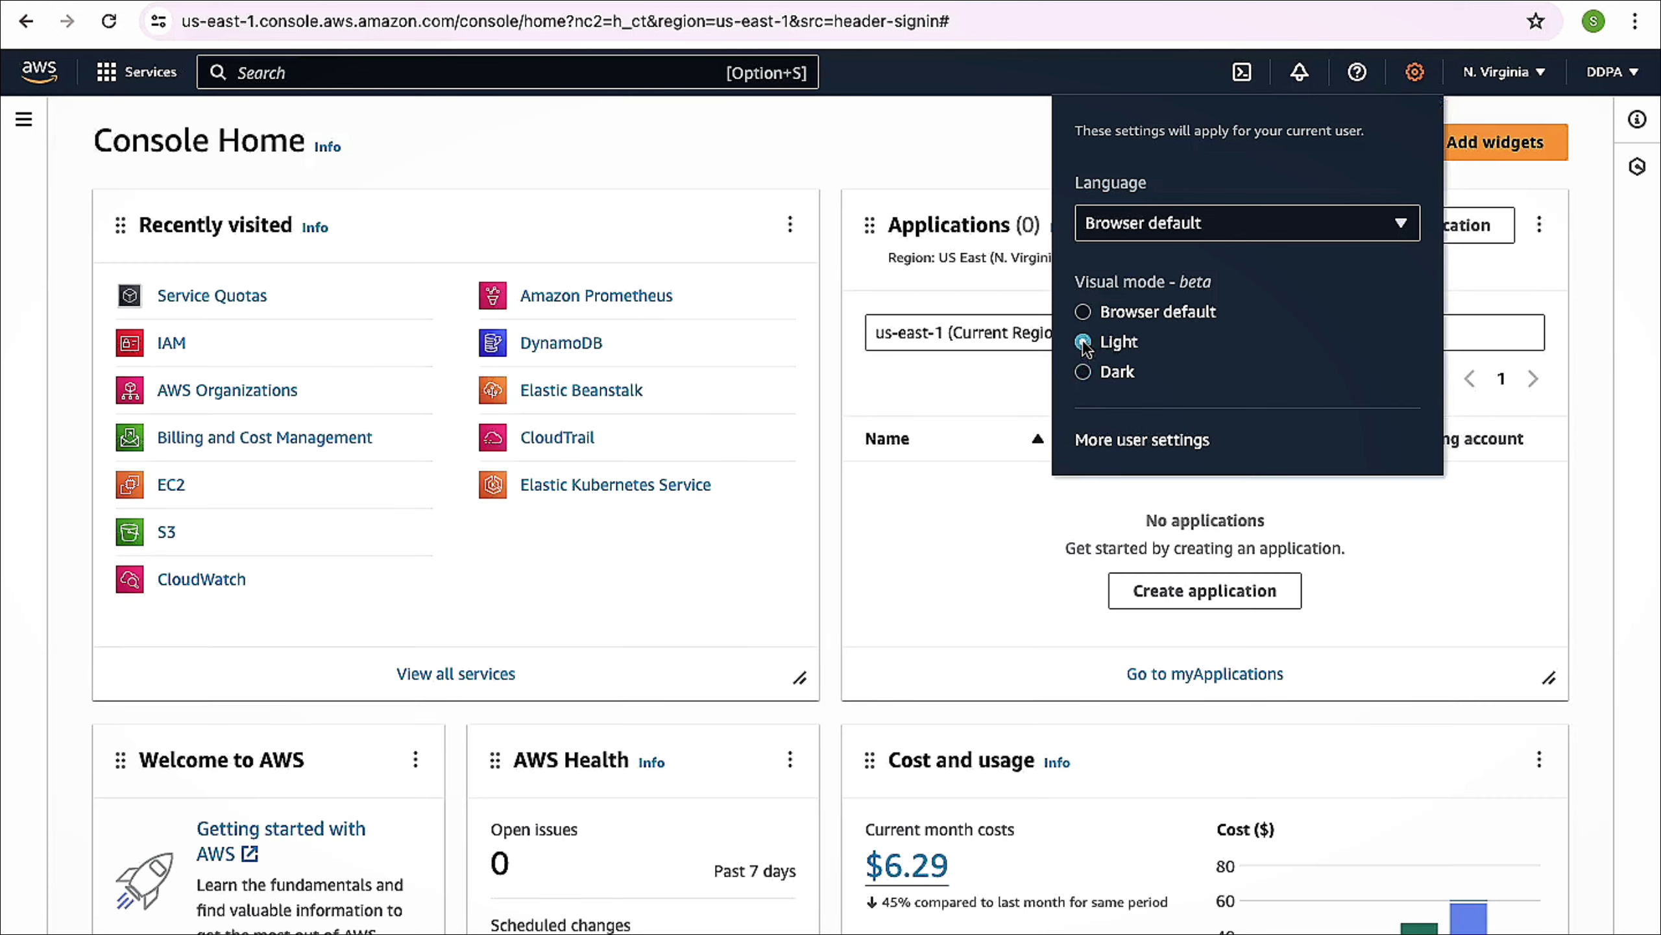
click(960, 508)
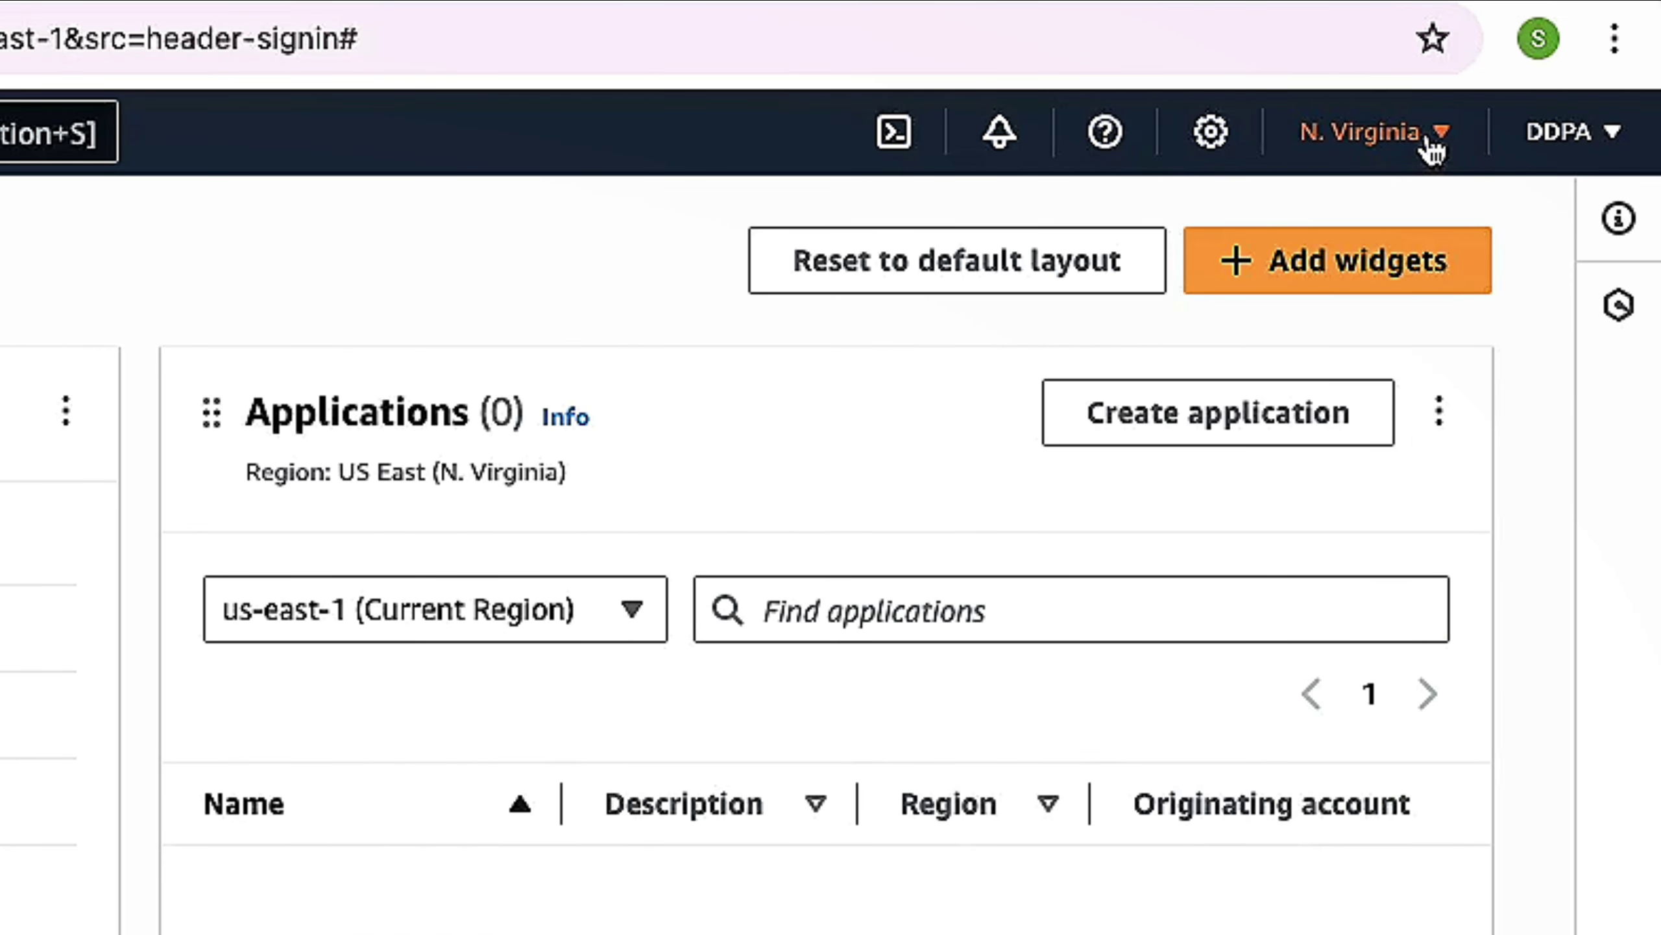
Look through the list of available AWS regions and their codes, closing it without changing the region.
click(1433, 151)
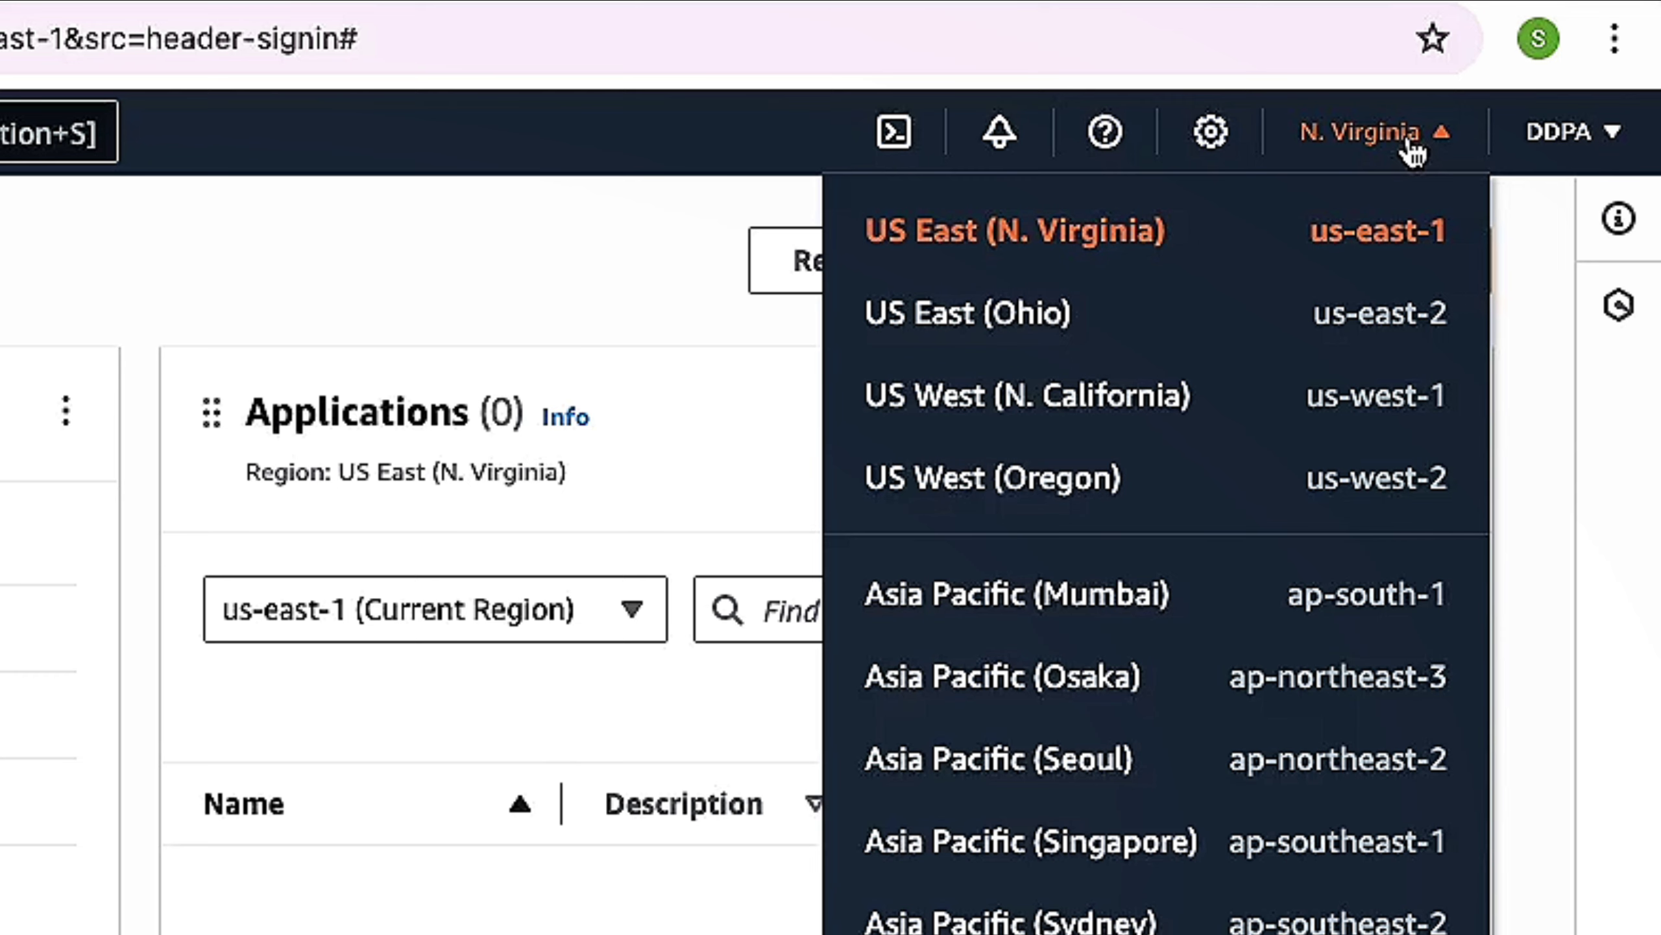
click(509, 295)
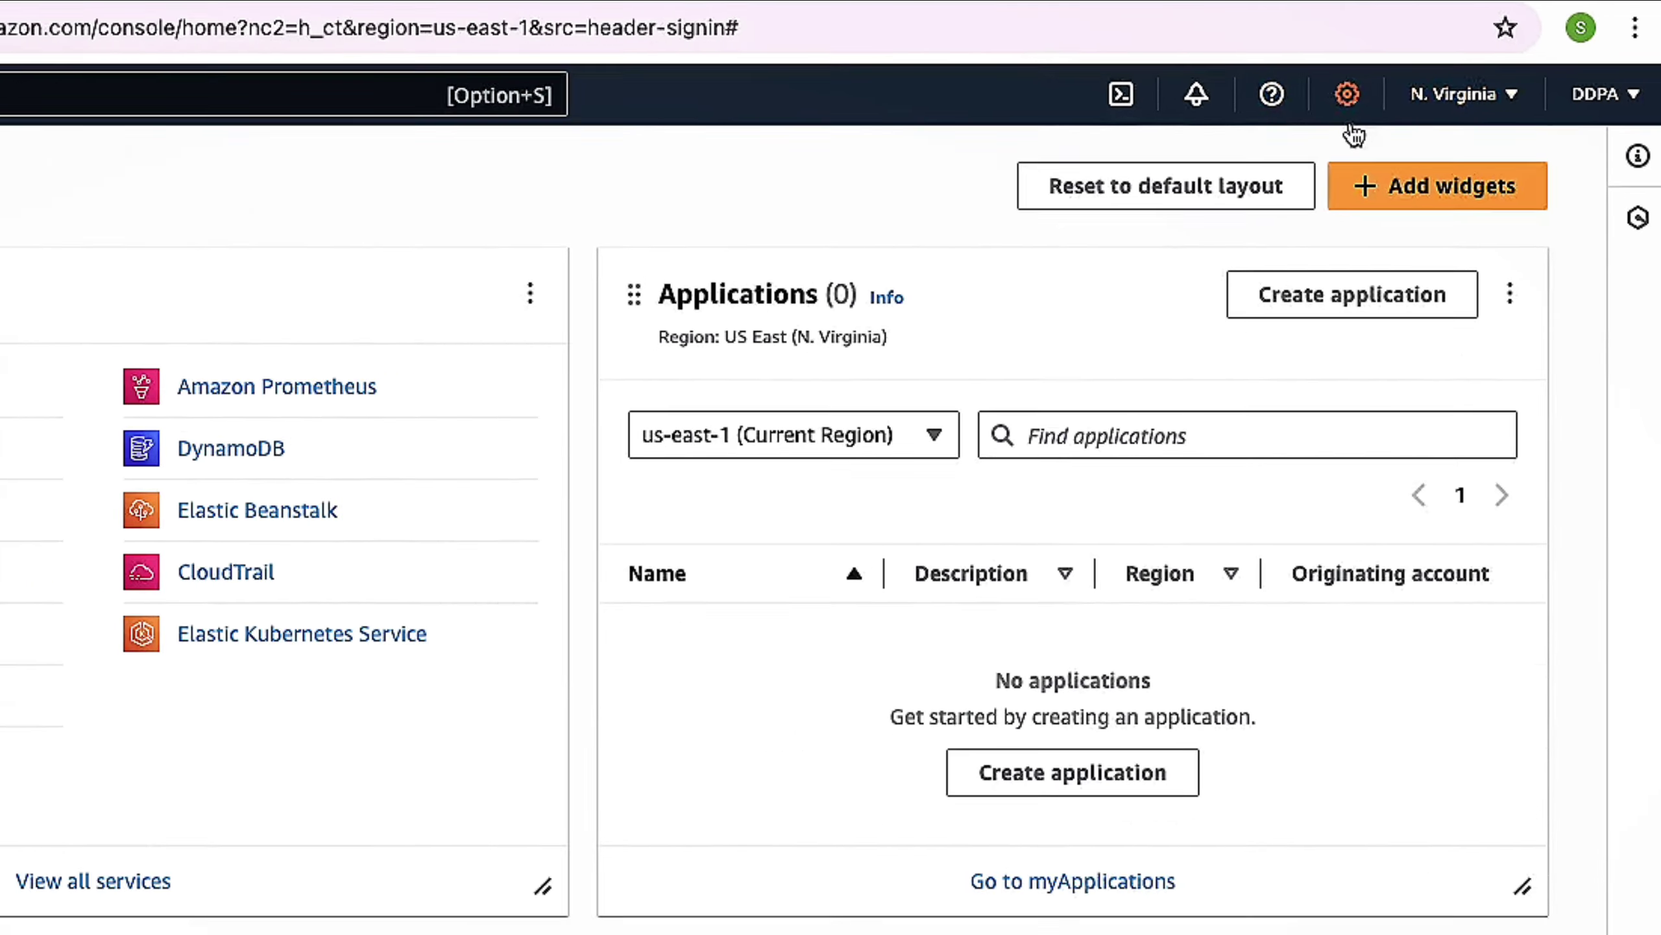
click(1491, 104)
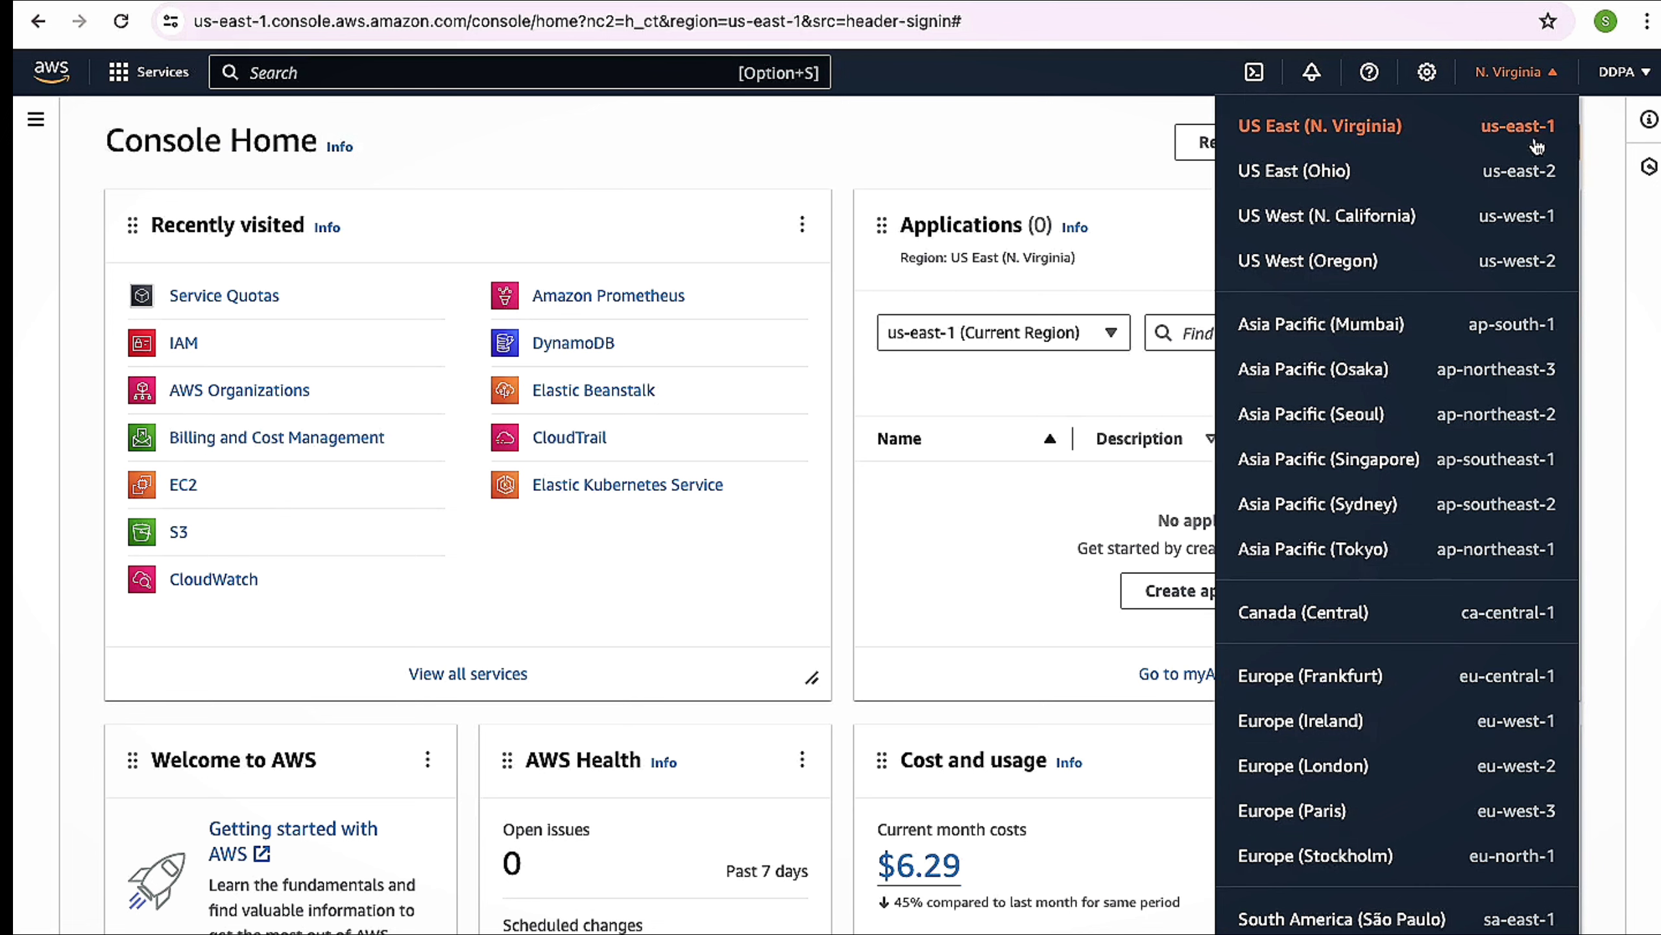
click(1087, 147)
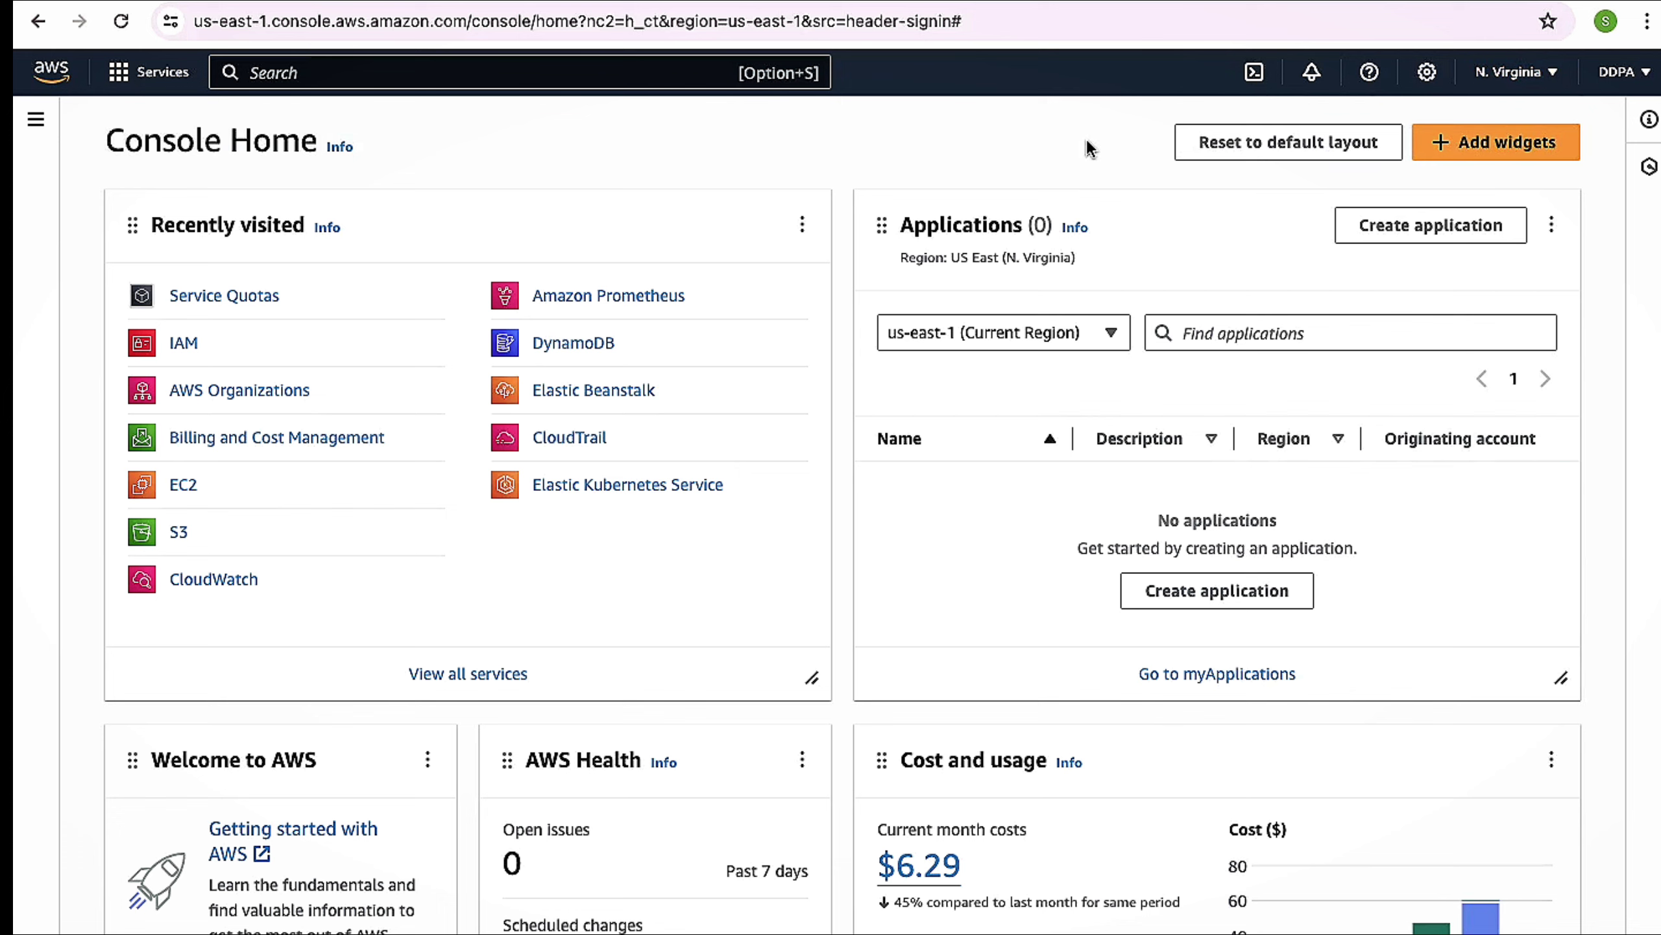
Switch the console region to Asia Pacific (Mumbai) and look over the home page widgets.
click(1539, 73)
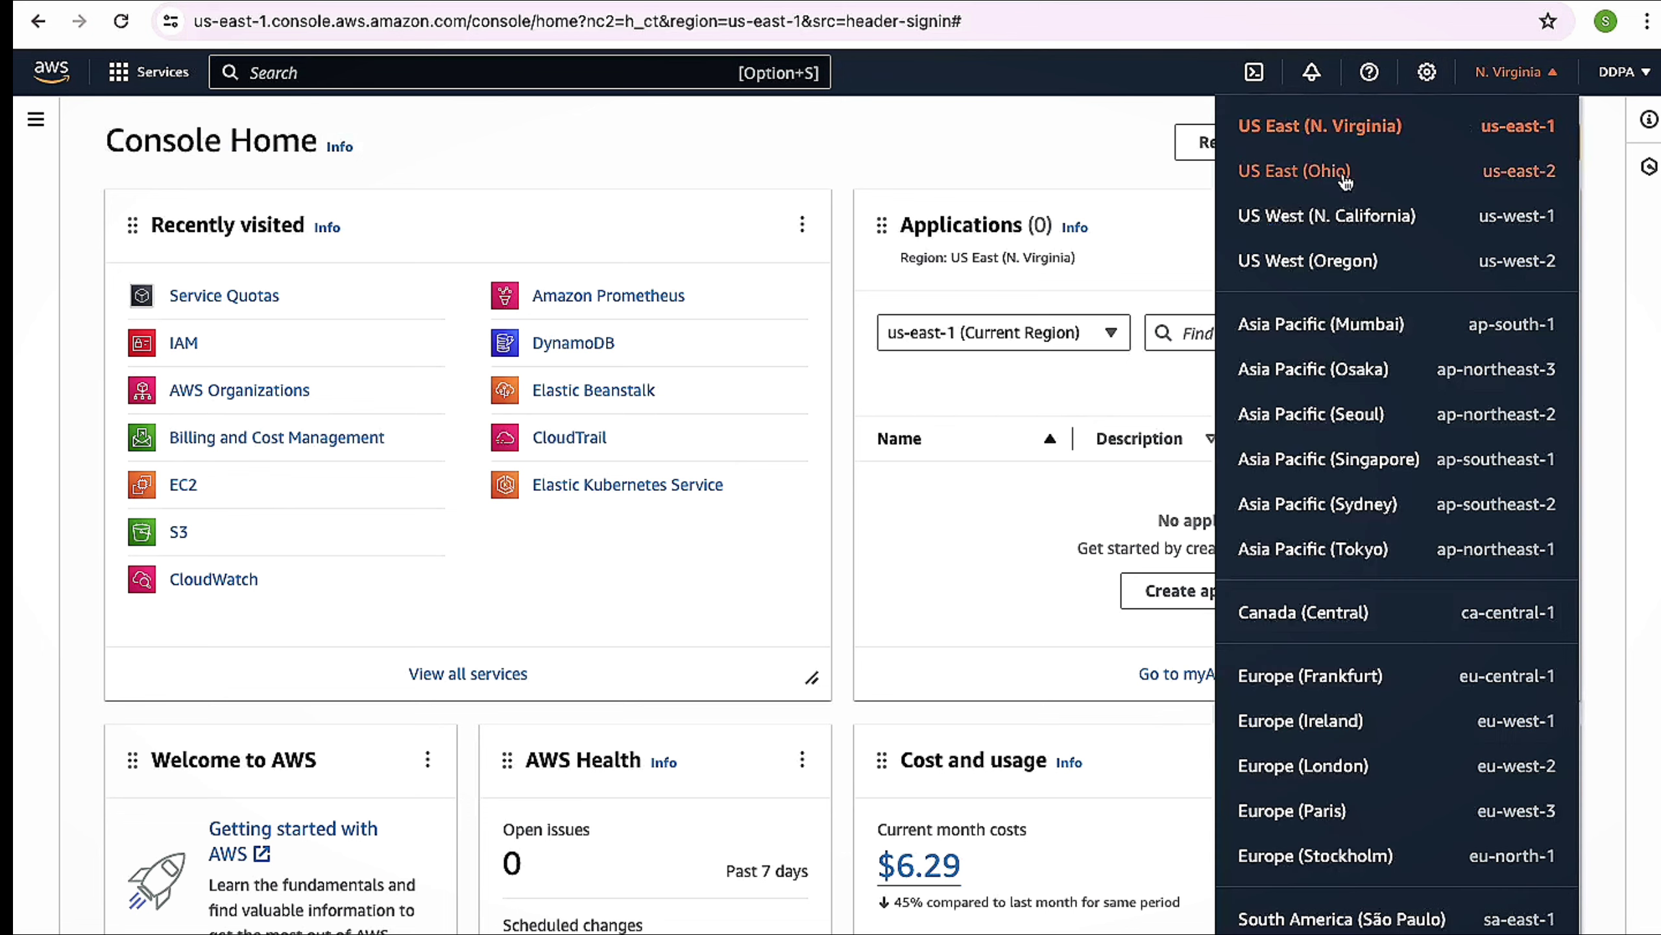
click(1360, 334)
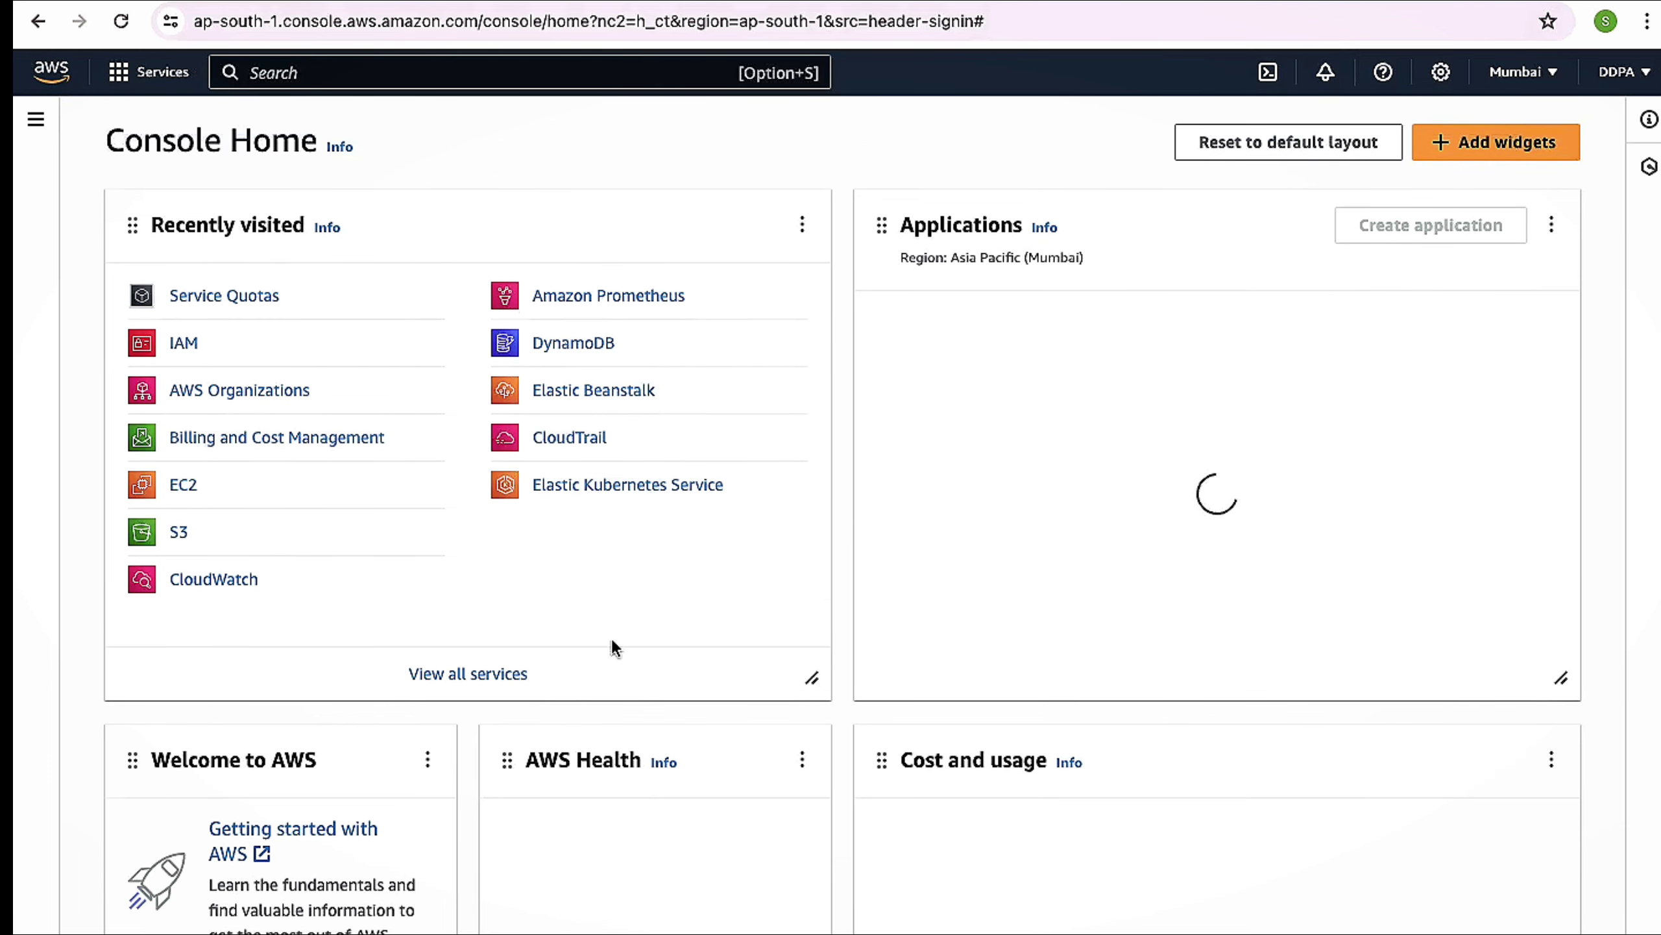
scroll(611, 638, down, 1)
scroll(611, 641, up, 1)
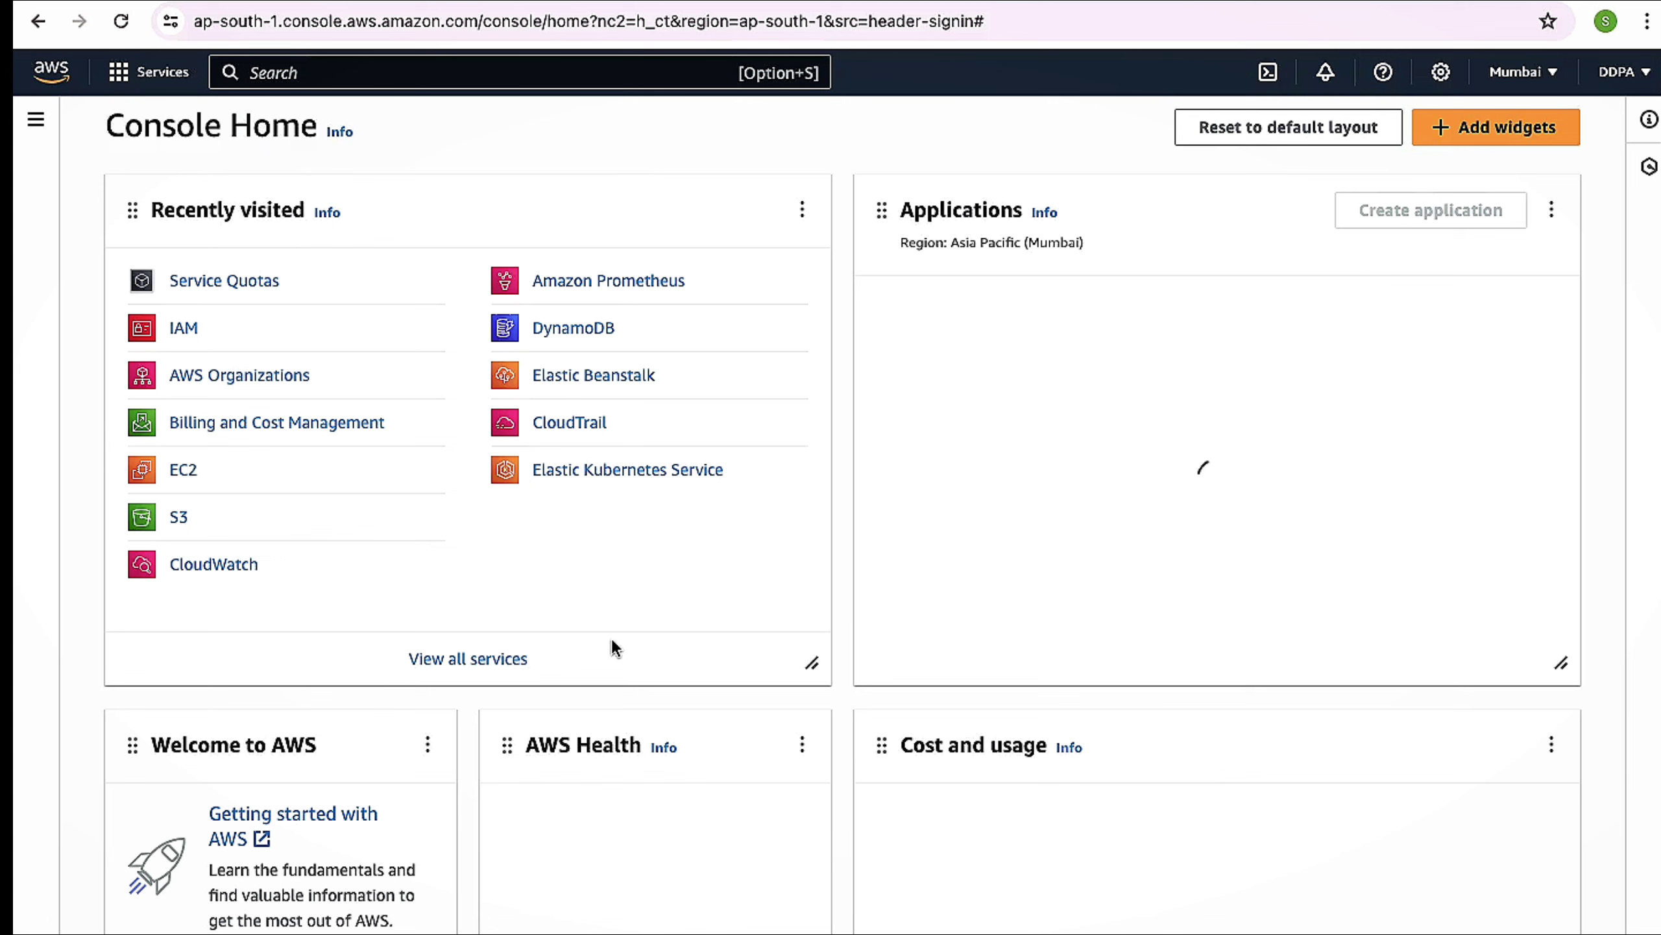
scroll(768, 715, down, 1)
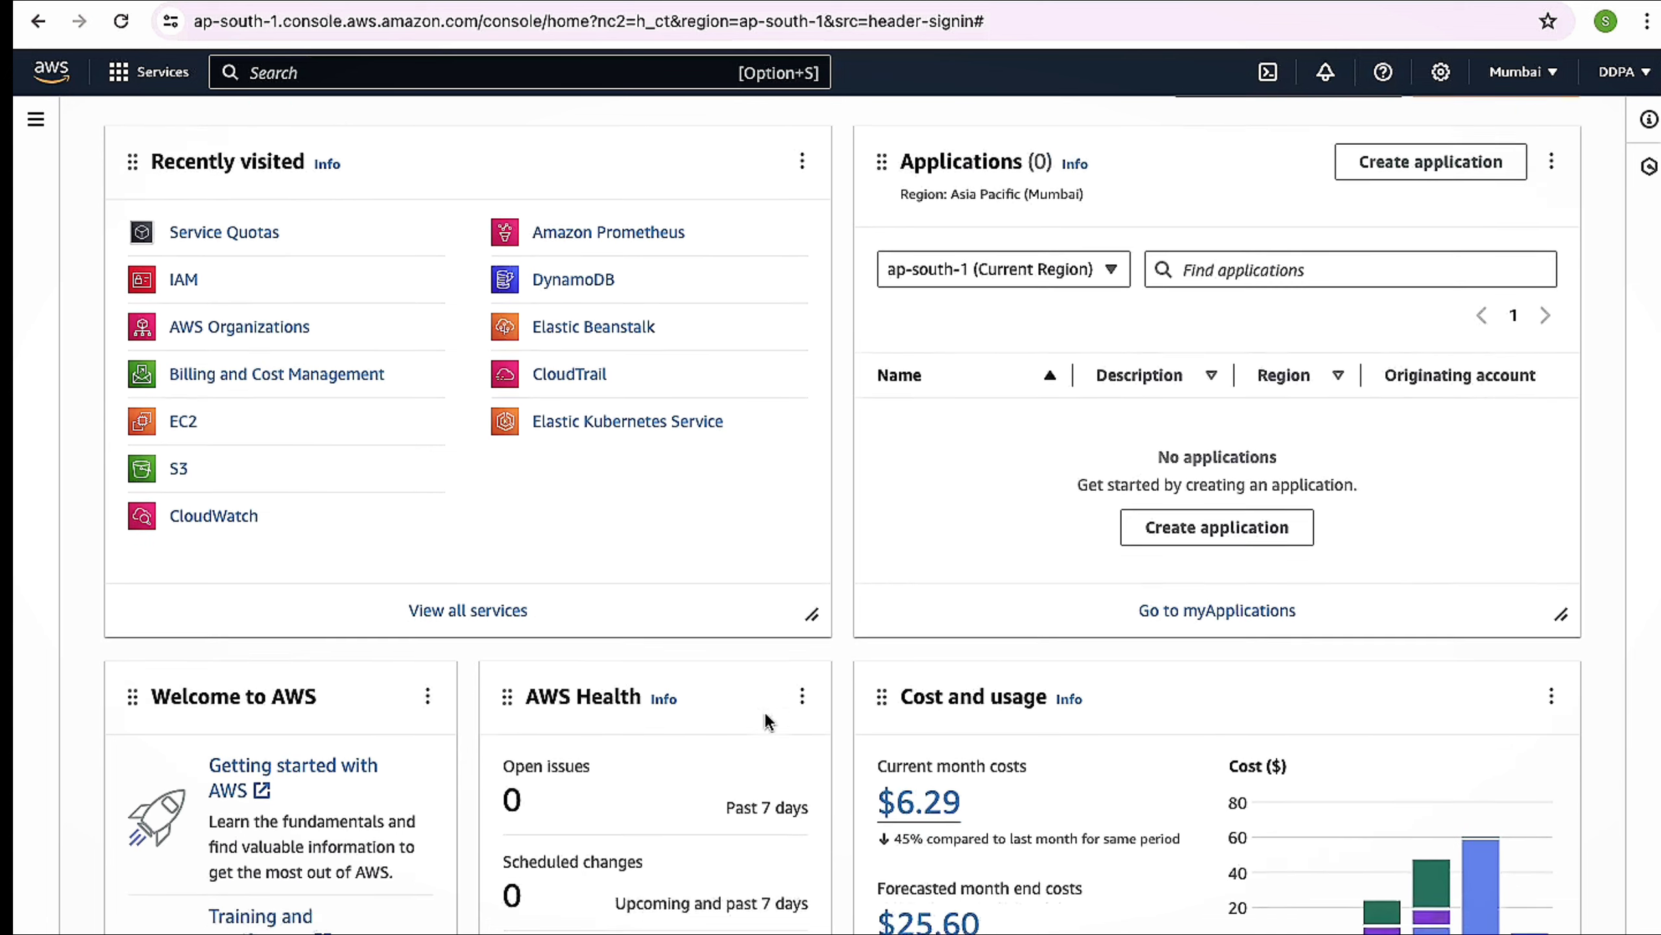
scroll(767, 720, up, 2)
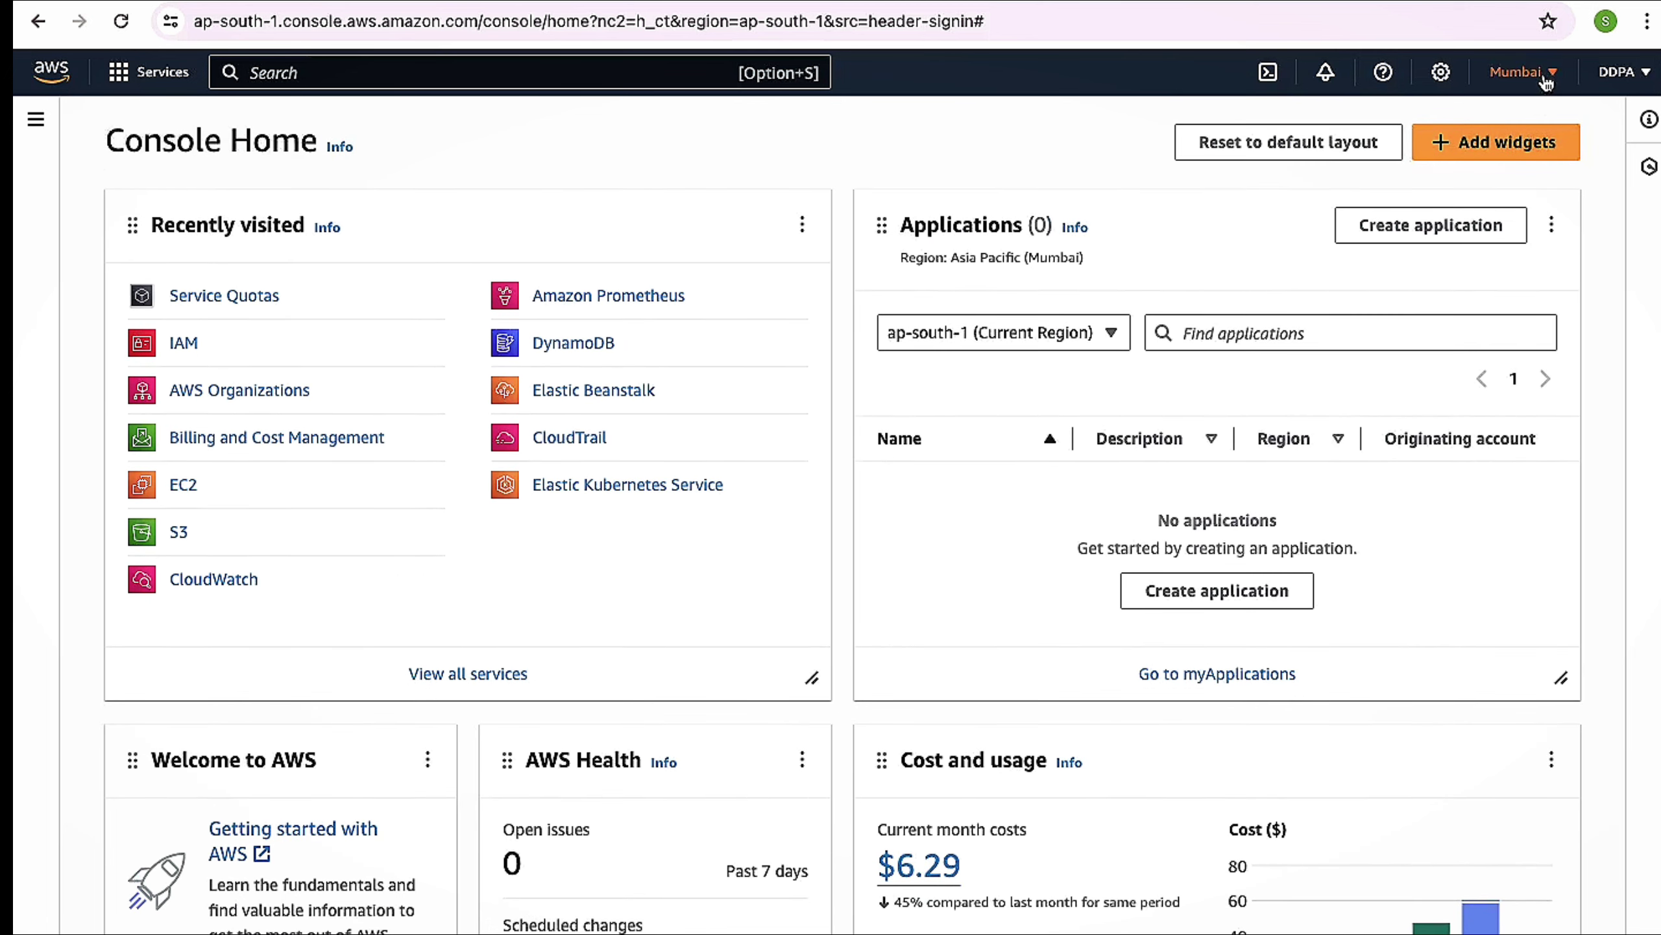
Switch the console region back to US East (N. Virginia) and look over the reloaded home page.
click(1546, 79)
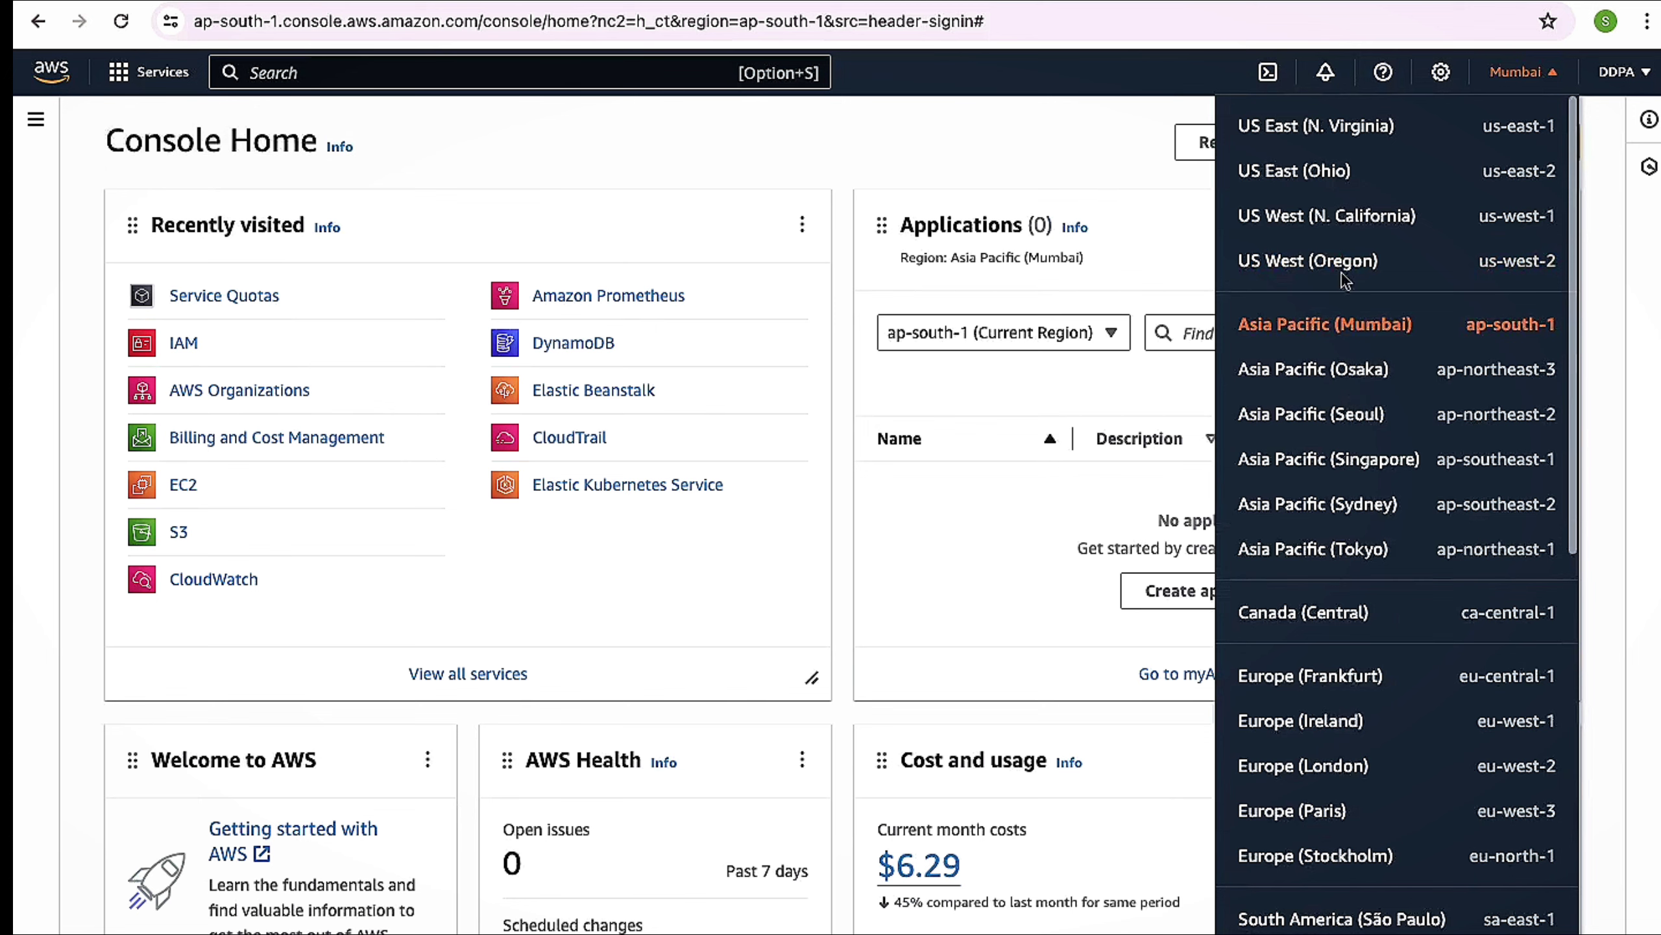
click(1321, 127)
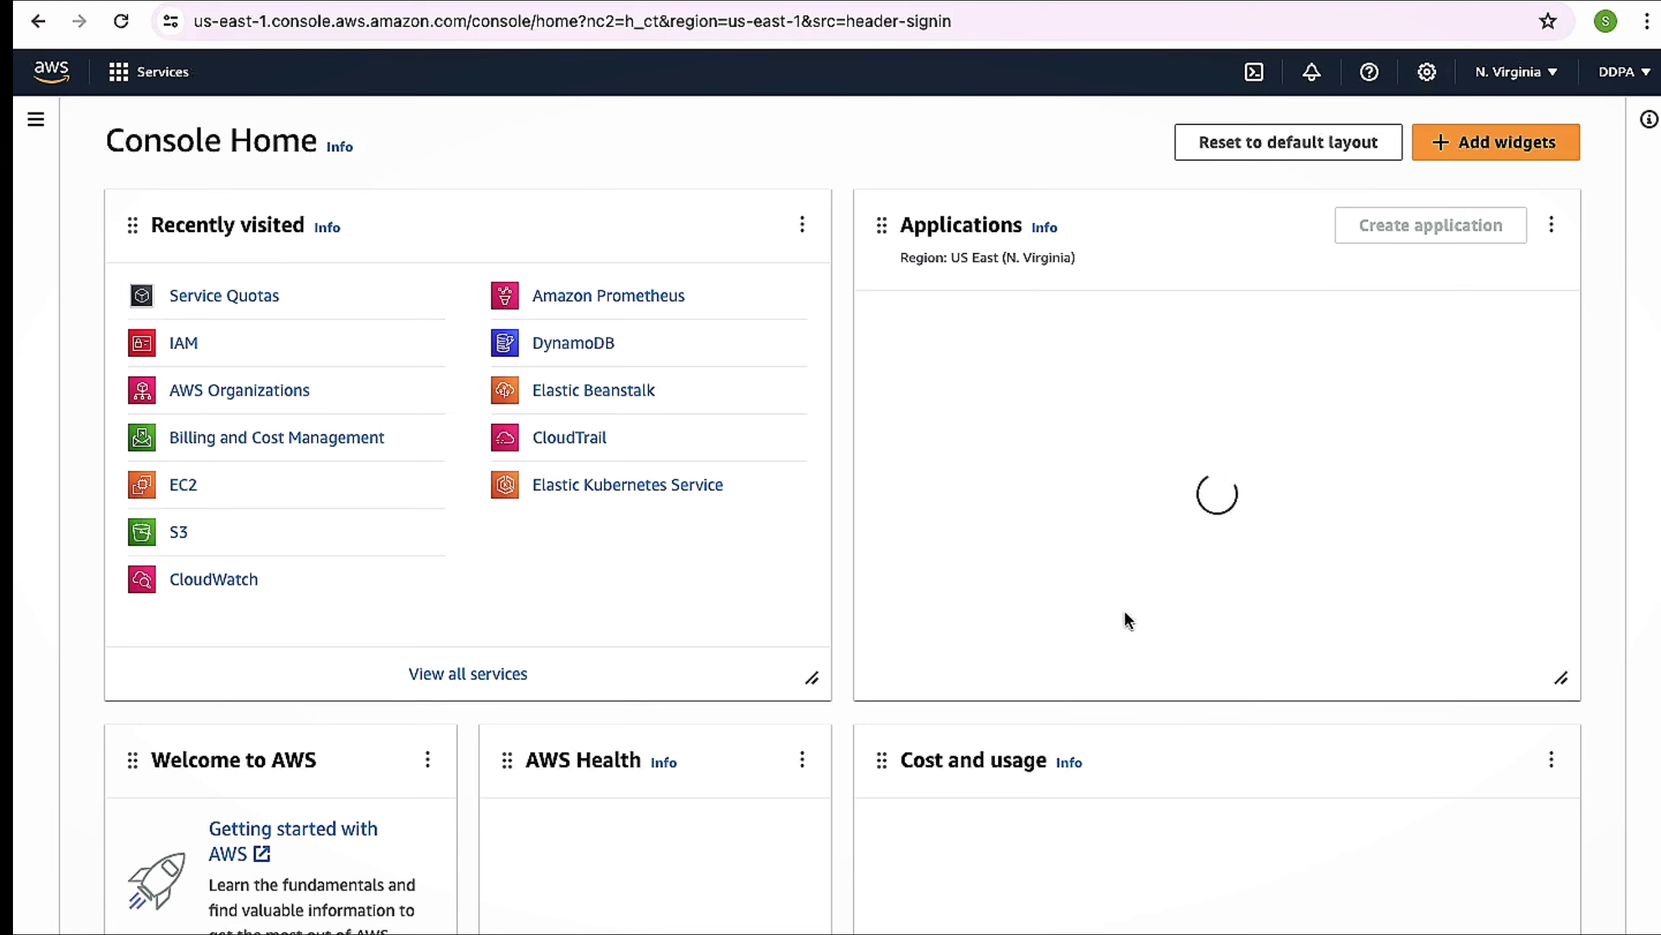
scroll(1126, 613, down, 1)
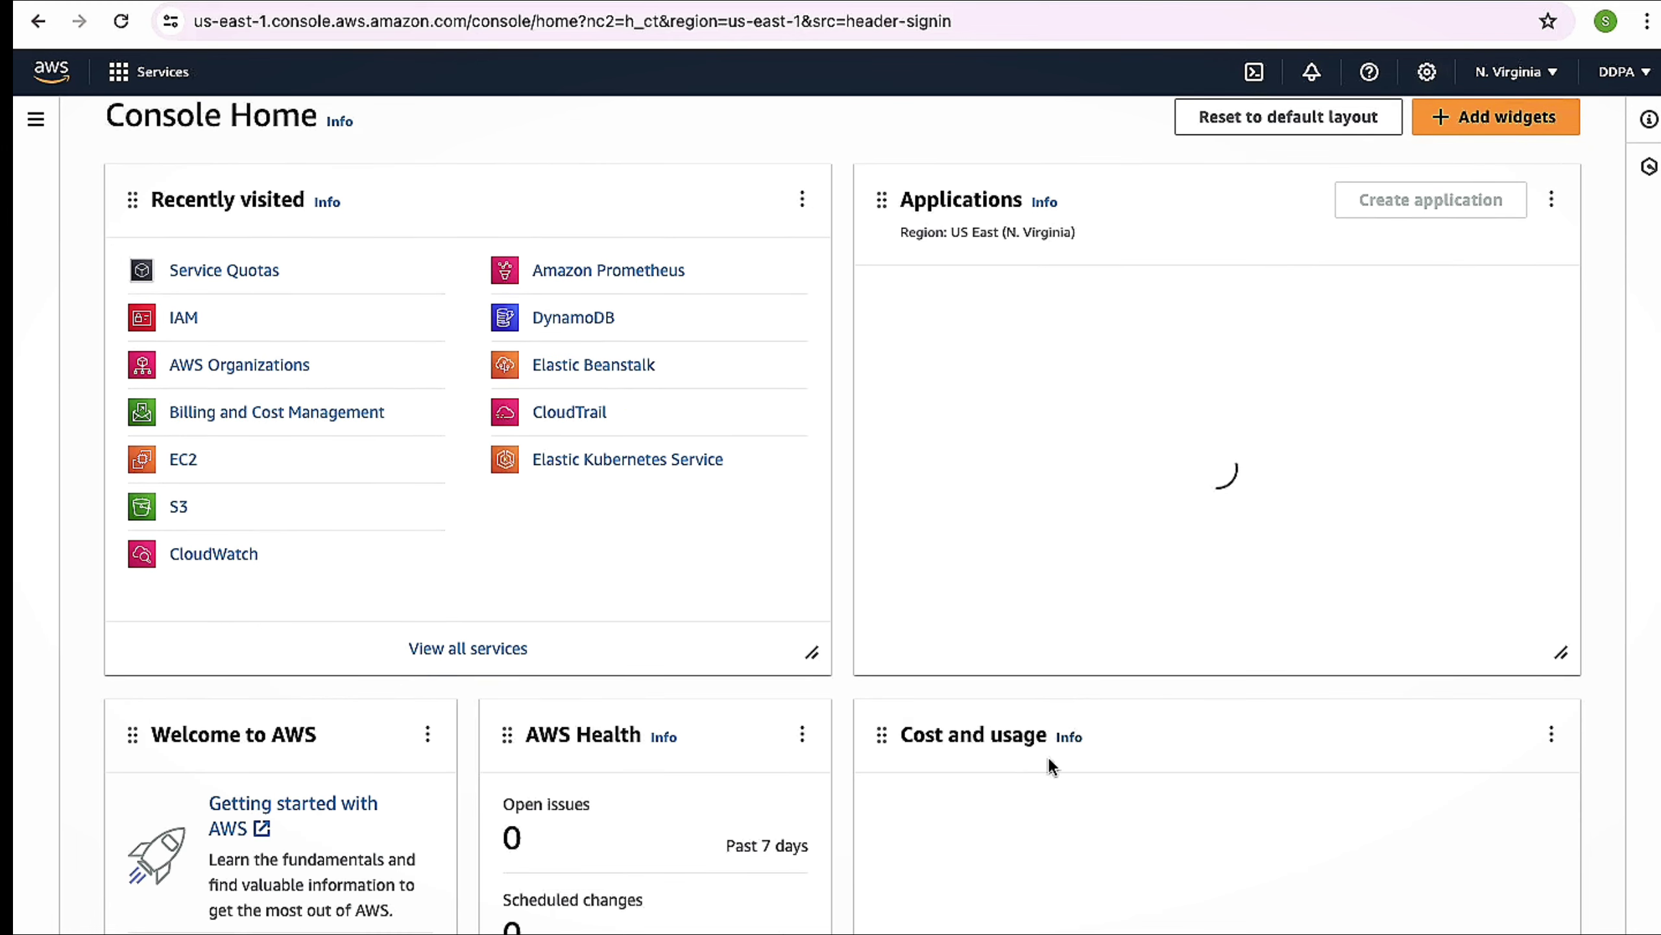
scroll(1047, 756, down, 2)
scroll(1047, 757, up, 3)
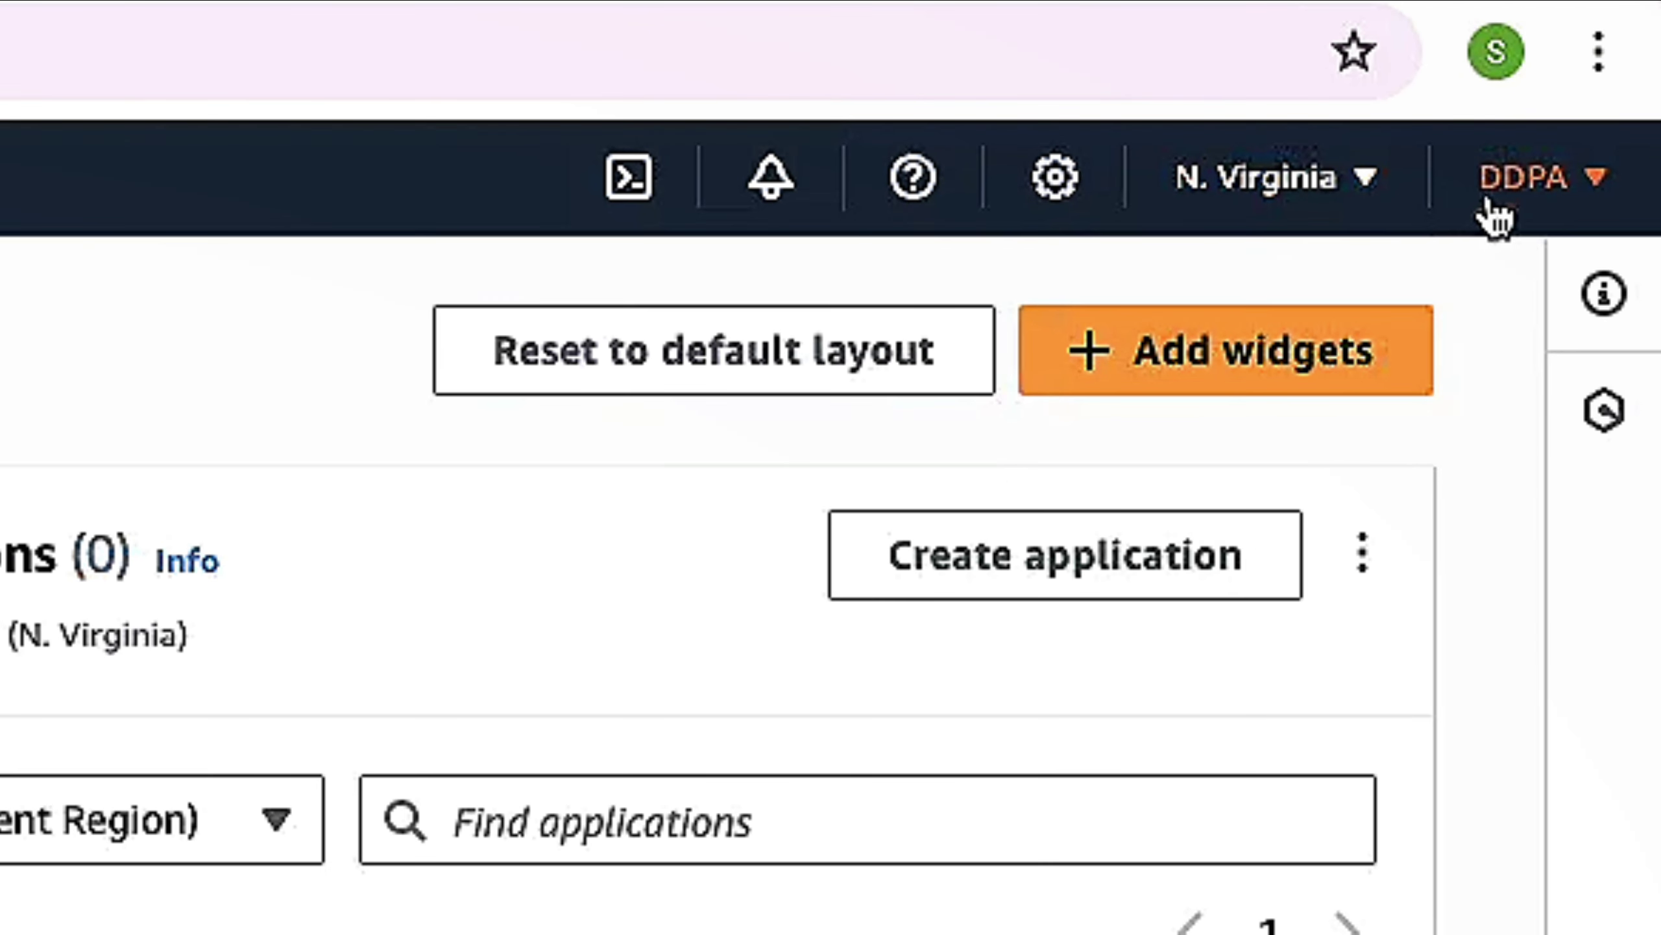
Show the signed-in account's options to view its account, organization, quota, billing and security entries.
click(1597, 185)
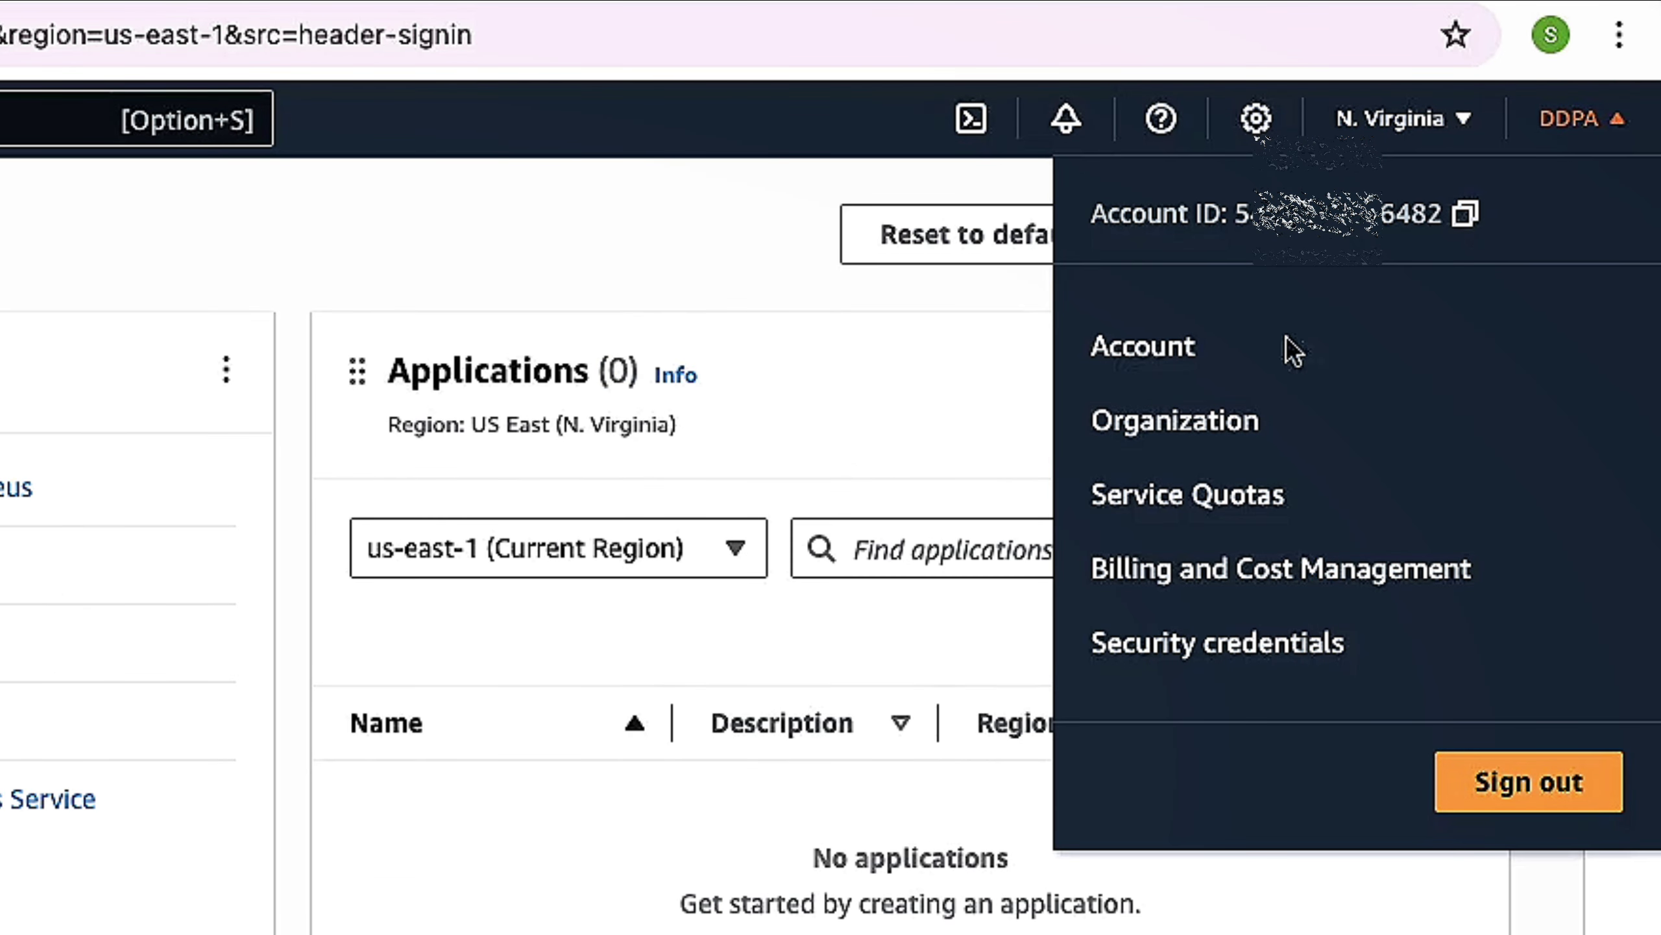